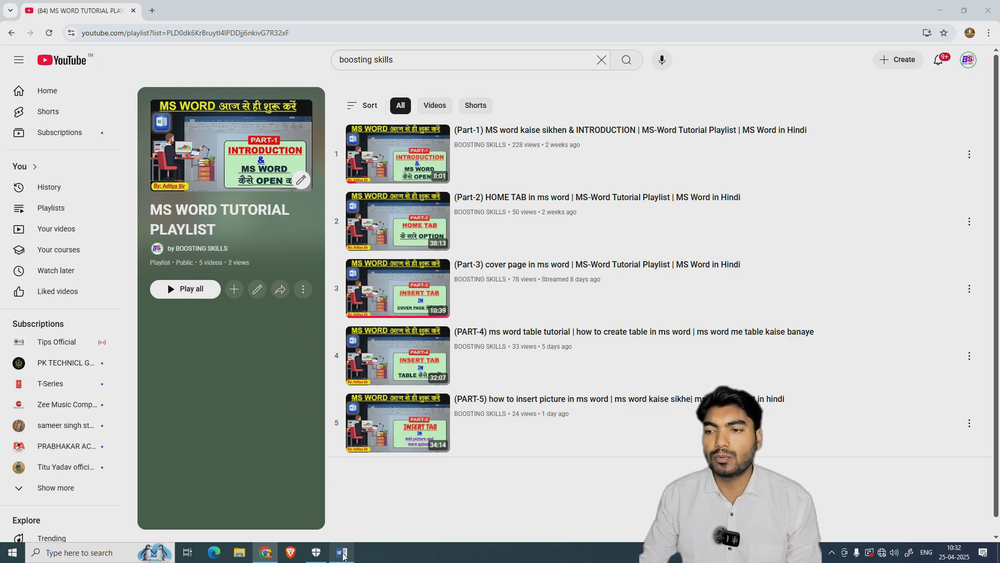
Step: Switch to Word and attach the comment "Deeply explain" to the words "professionally produced" in the second paragraph under Computer
{"action": "left_click", "coordinate": [343, 556]}
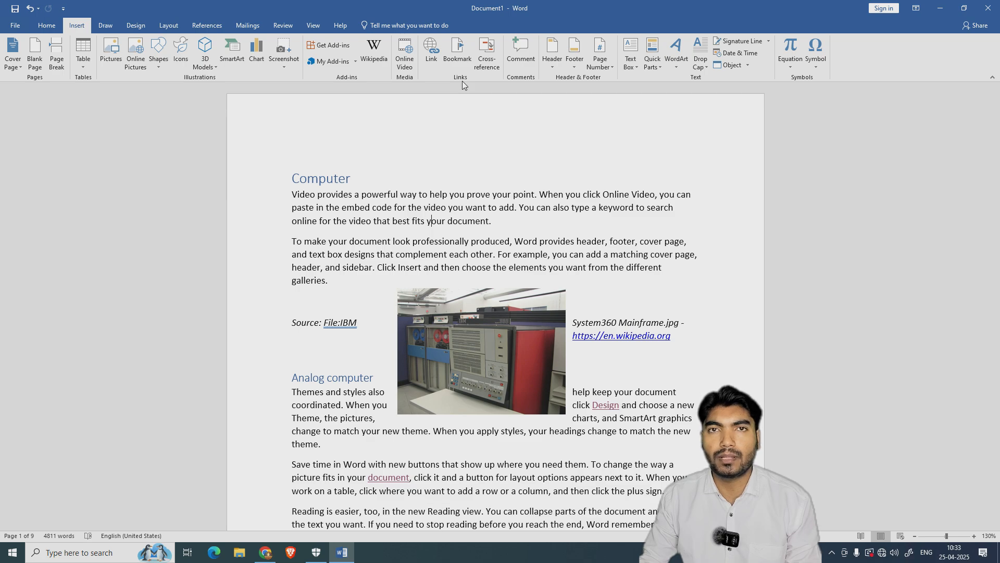
{"action": "left_click", "coordinate": [429, 208]}
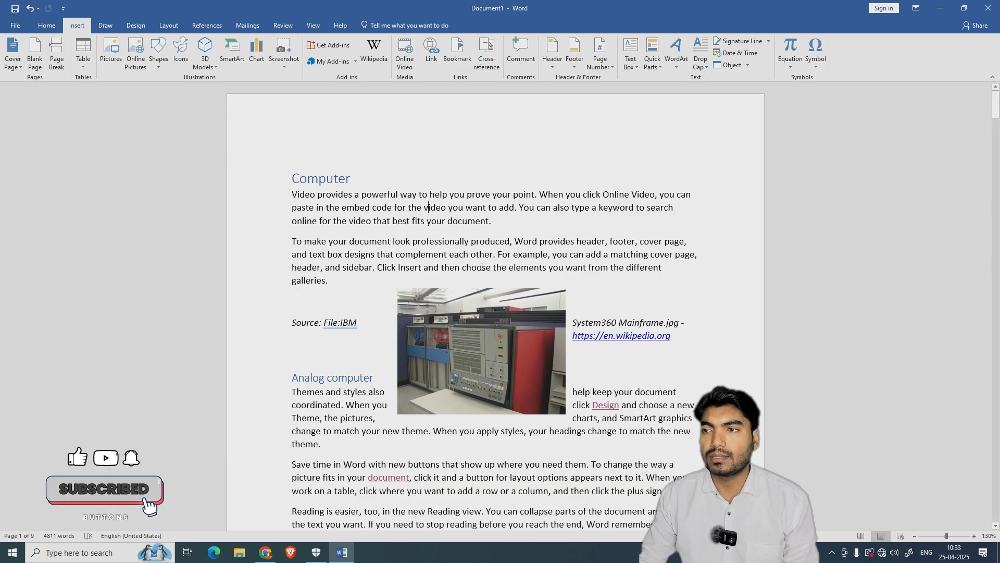
{"action": "scroll", "coordinate": [481, 267], "scroll_direction": "down", "scroll_amount": 1}
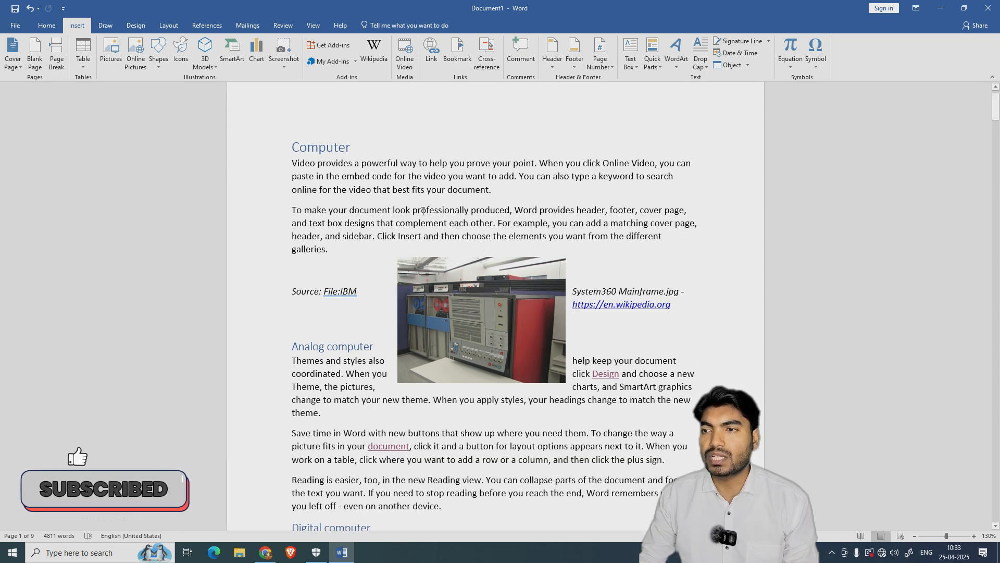
{"action": "left_click_drag", "start_coordinate": [414, 211], "coordinate": [508, 211]}
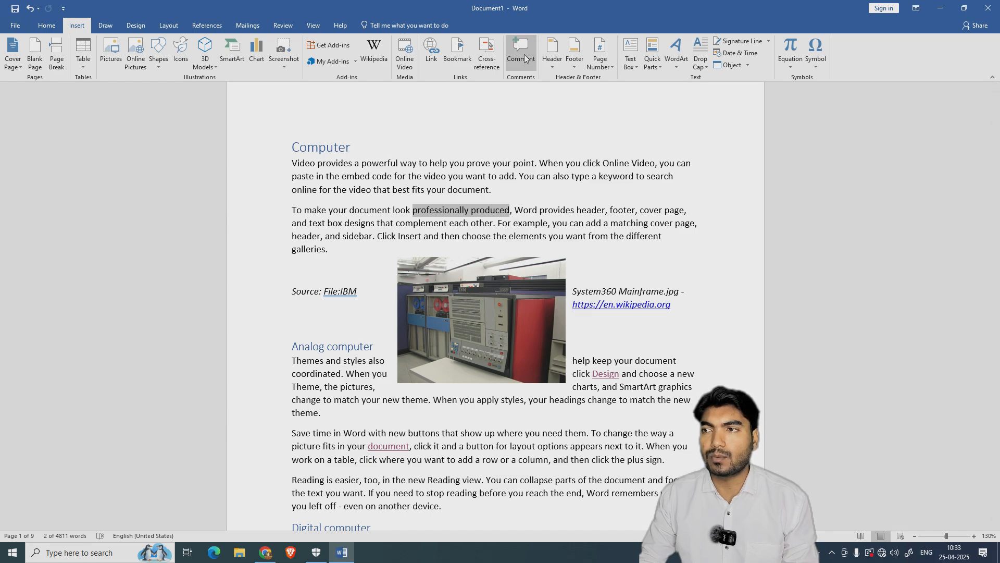
{"action": "left_click", "coordinate": [525, 58]}
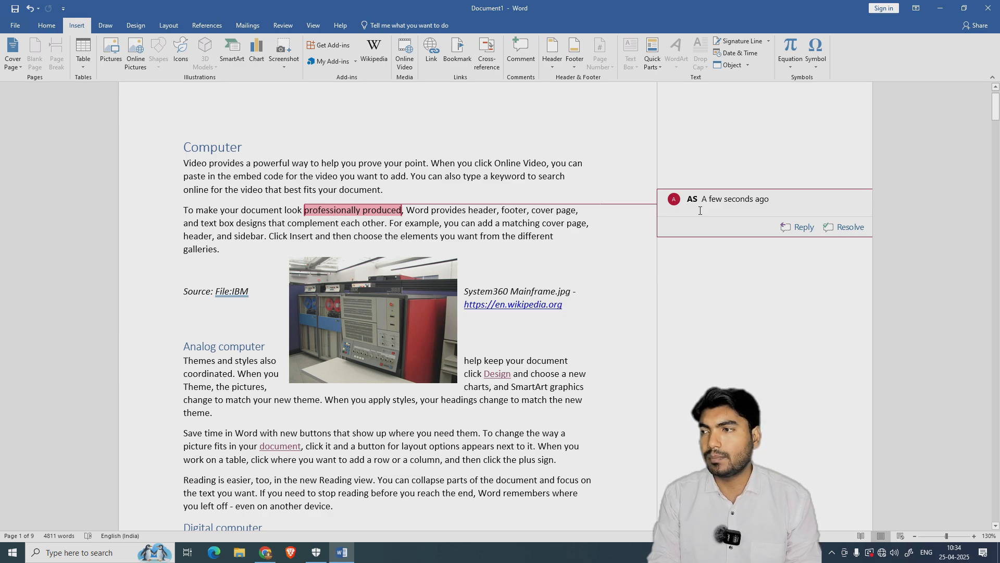
{"action": "type", "text": "Deeply e"}
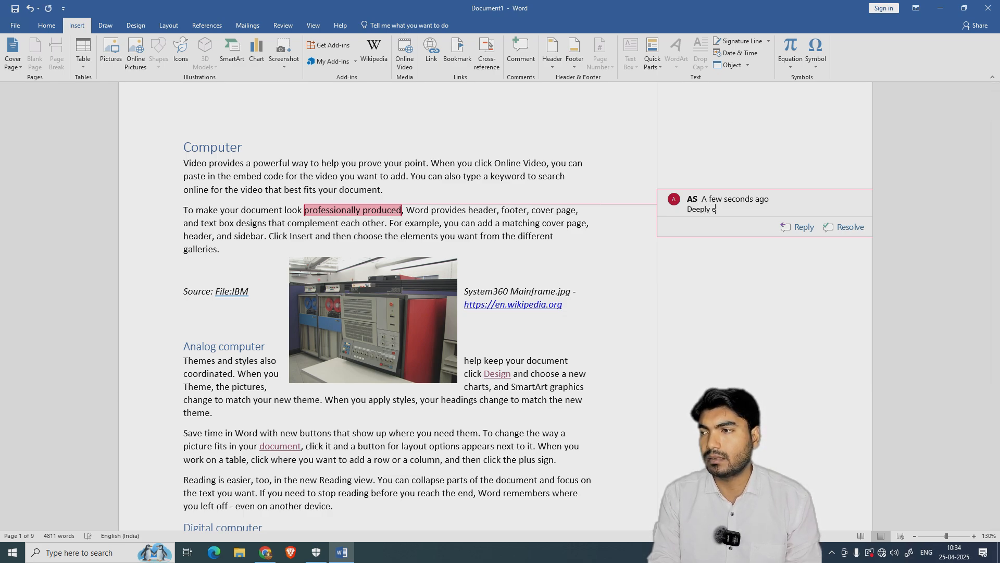
{"action": "type", "text": "xplain"}
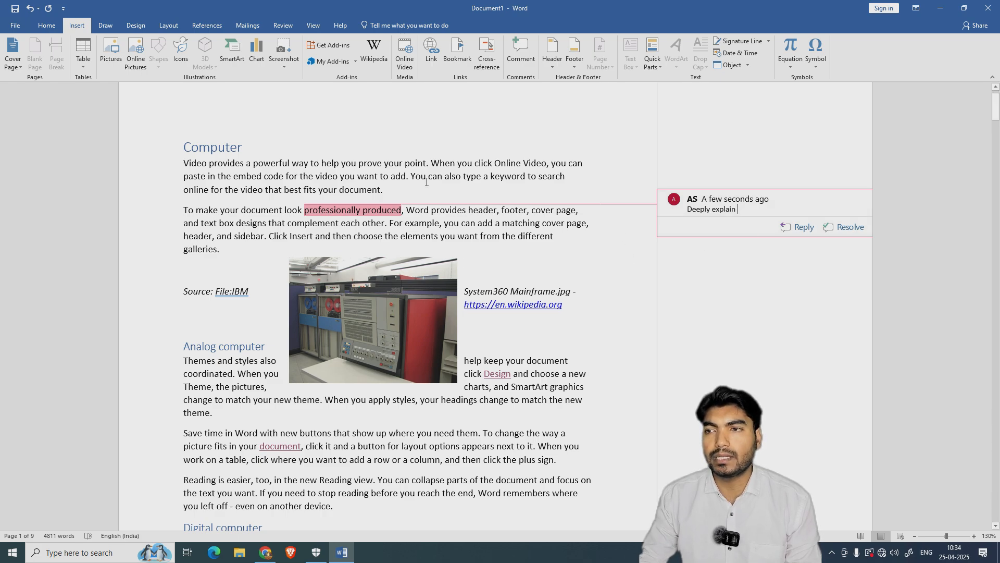
Step: Add two replies, "Ahsdfk kj" and "L;akjs dflsk", to the comment on "professionally produced"
{"action": "left_click", "coordinate": [800, 229]}
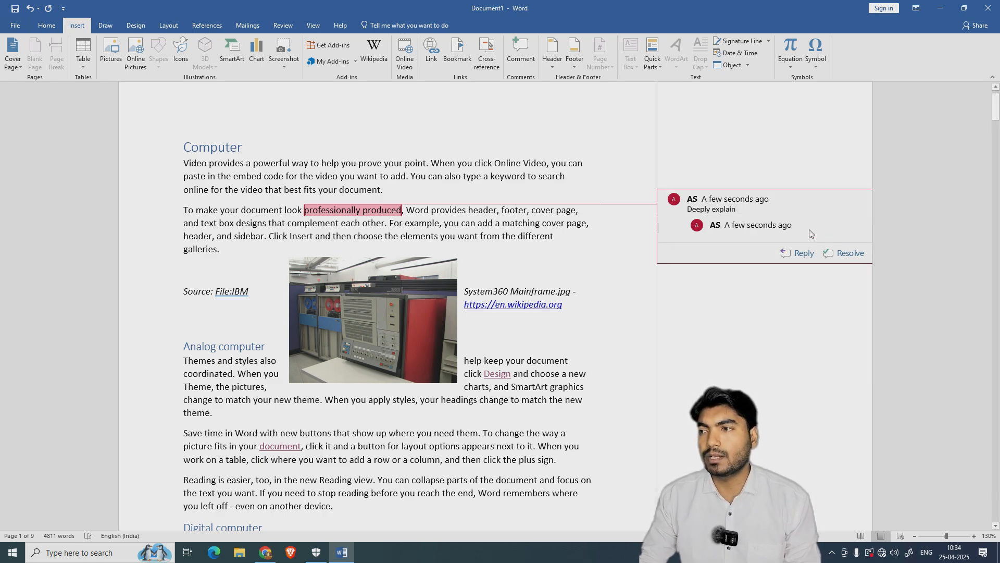
{"action": "type", "text": "Ahsdfk kj"}
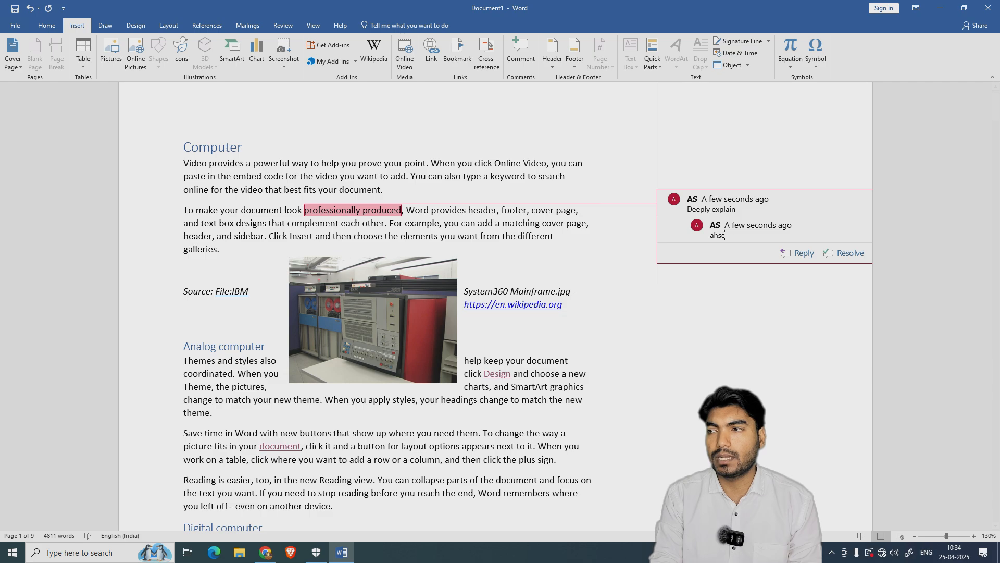
{"action": "left_click", "coordinate": [799, 253]}
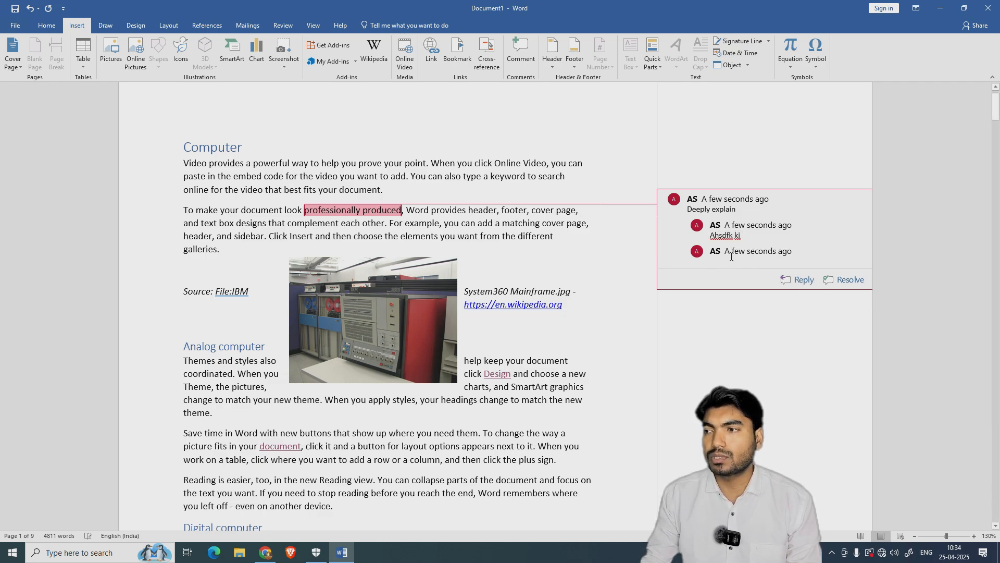
{"action": "type", "text": "L;akjsdflsk"}
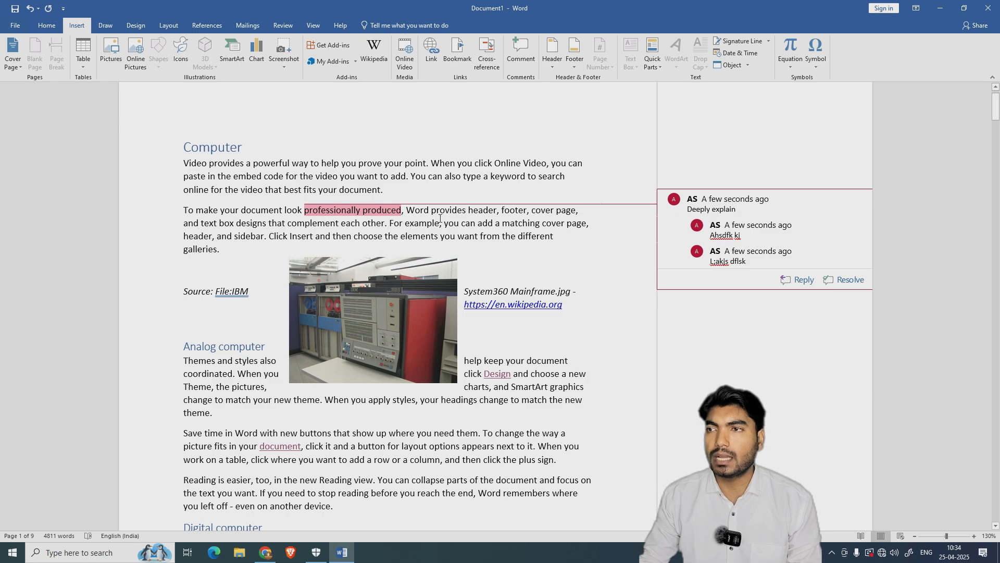
{"action": "mouse_move", "coordinate": [695, 252]}
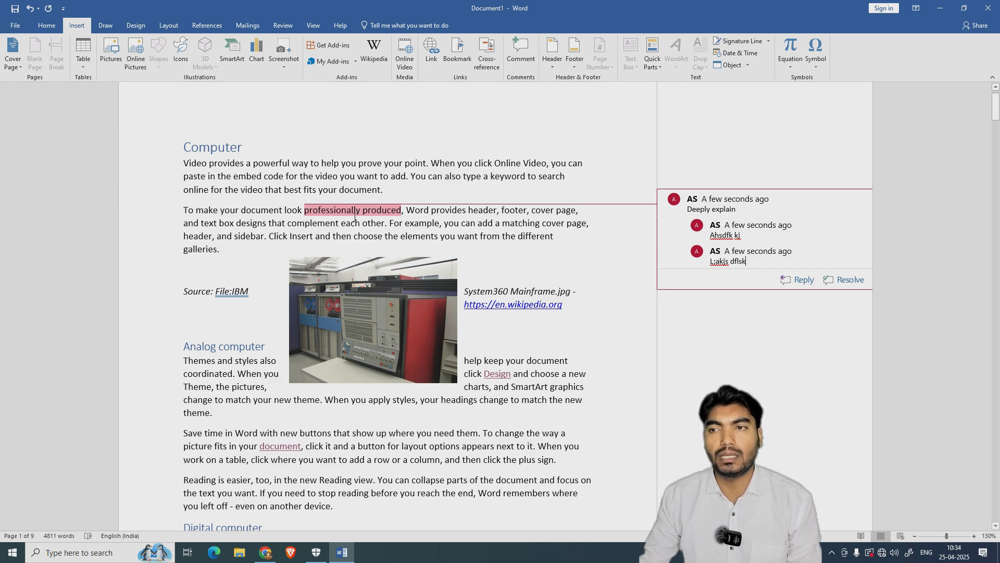
{"action": "mouse_move", "coordinate": [357, 213]}
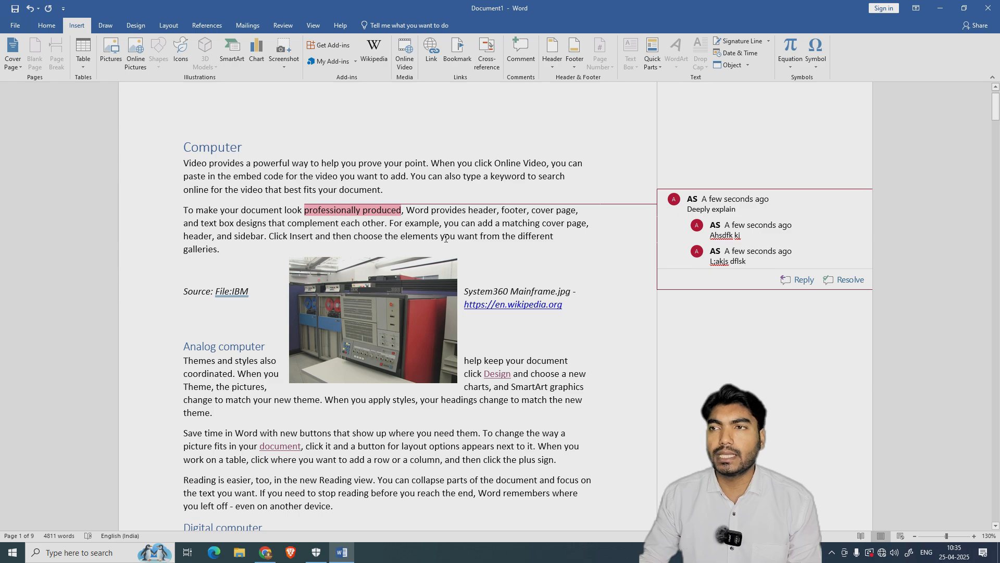
Step: Hide the comments beside the document text and show them again
{"action": "left_click", "coordinate": [287, 26]}
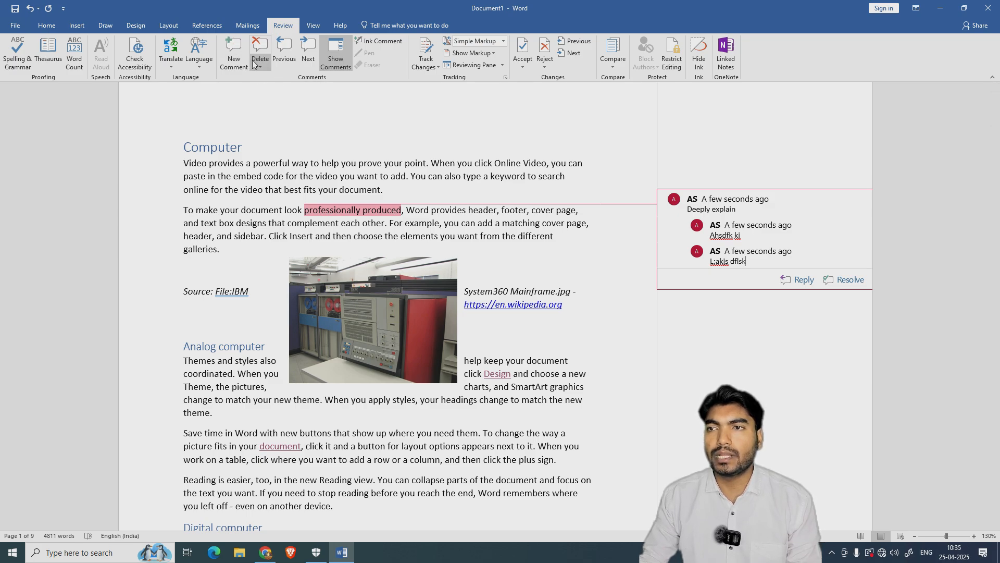
{"action": "left_click", "coordinate": [336, 56]}
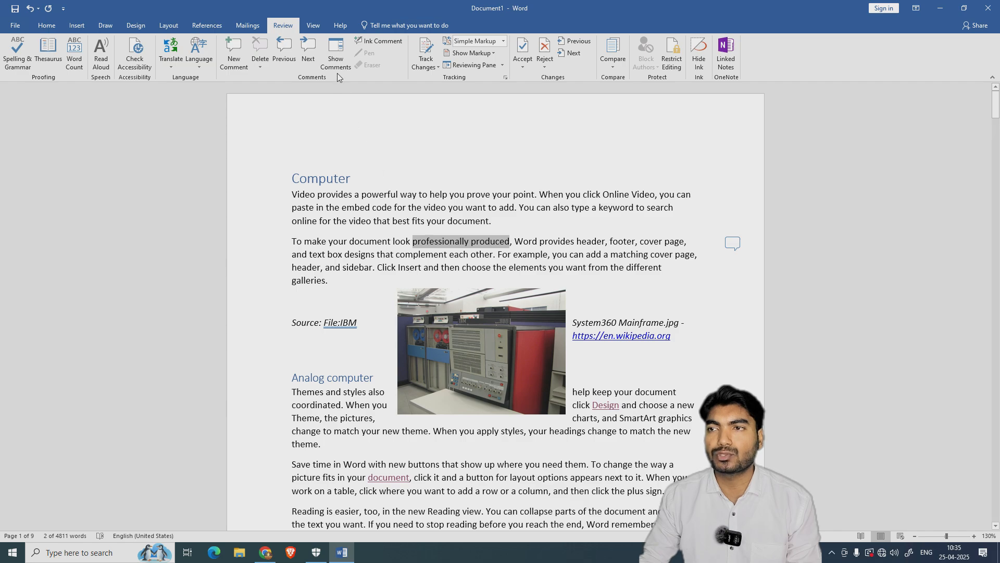
{"action": "left_click", "coordinate": [335, 56]}
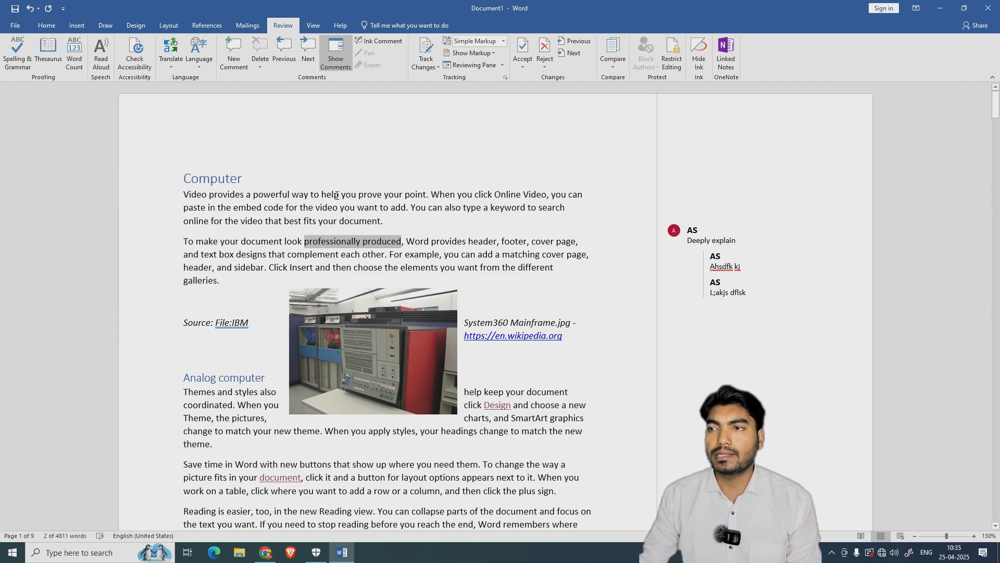
Step: Add the comment "Computer is an electronic device" to "to help you prove your" in the paragraph above Types of software
{"action": "scroll", "coordinate": [336, 195], "scroll_direction": "down", "scroll_amount": 2}
{"action": "scroll", "coordinate": [395, 463], "scroll_direction": "down", "scroll_amount": 15}
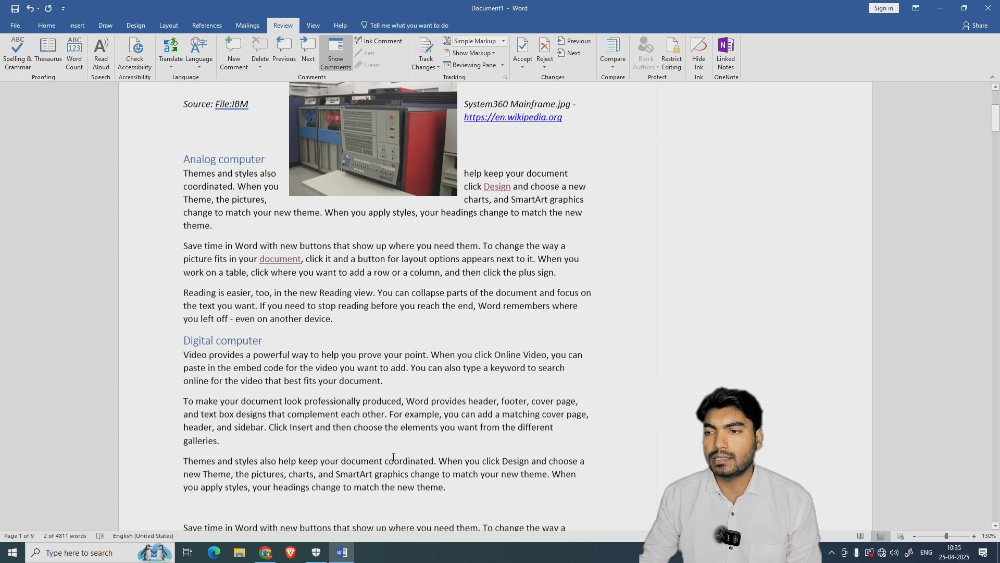
{"action": "left_click_drag", "start_coordinate": [405, 382], "coordinate": [311, 383]}
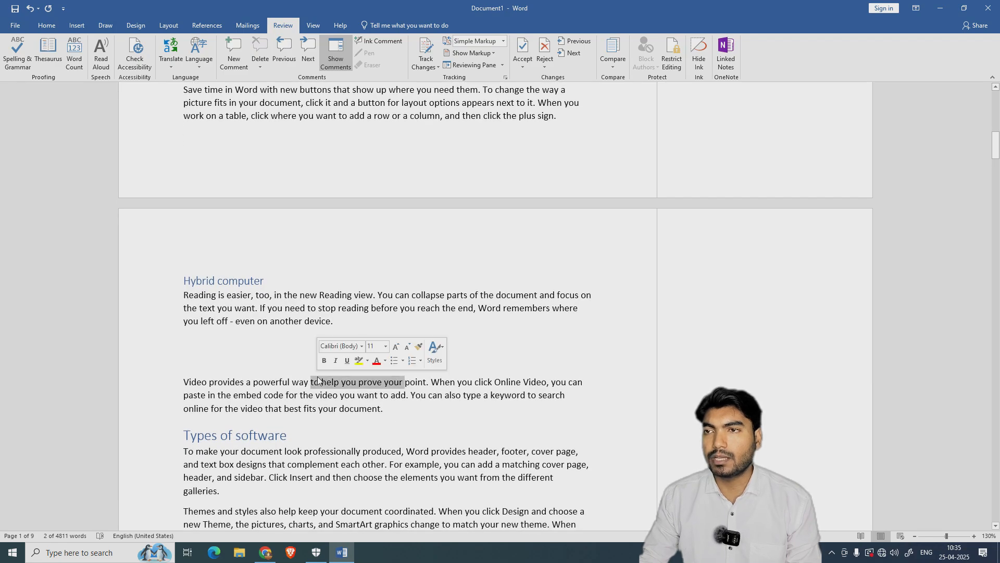
{"action": "left_click", "coordinate": [239, 49]}
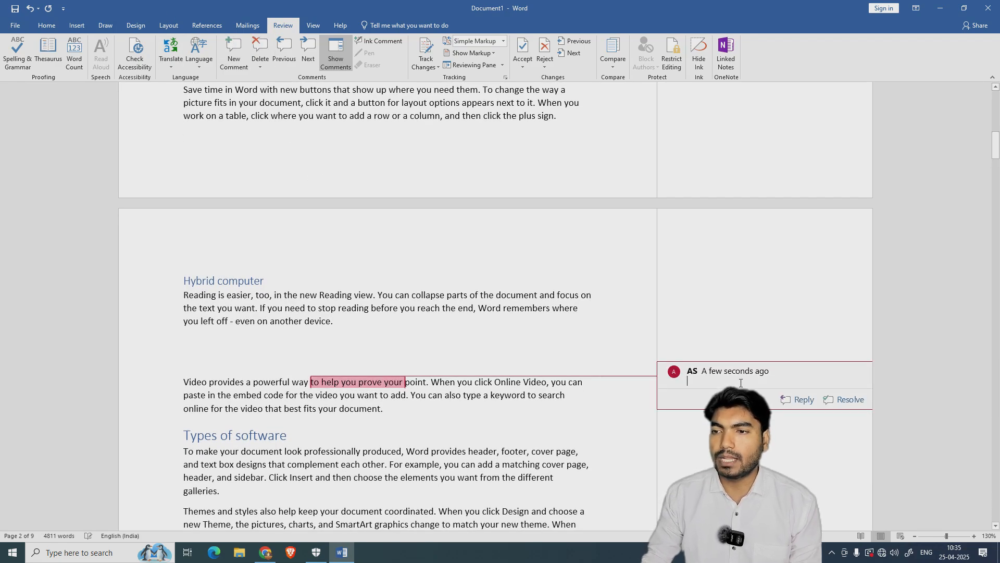
{"action": "type", "text": "com"}
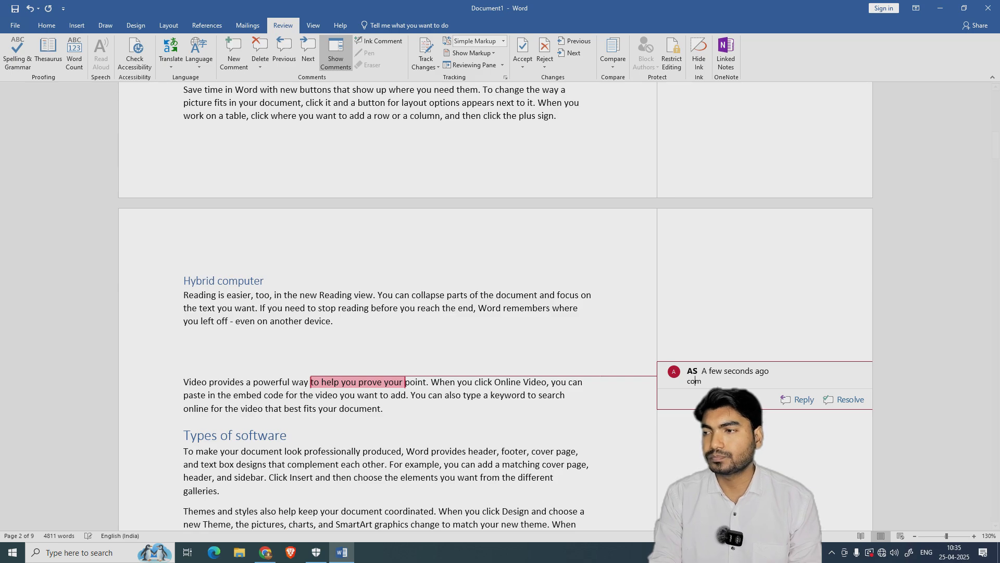
{"action": "type", "text": "puter is an"}
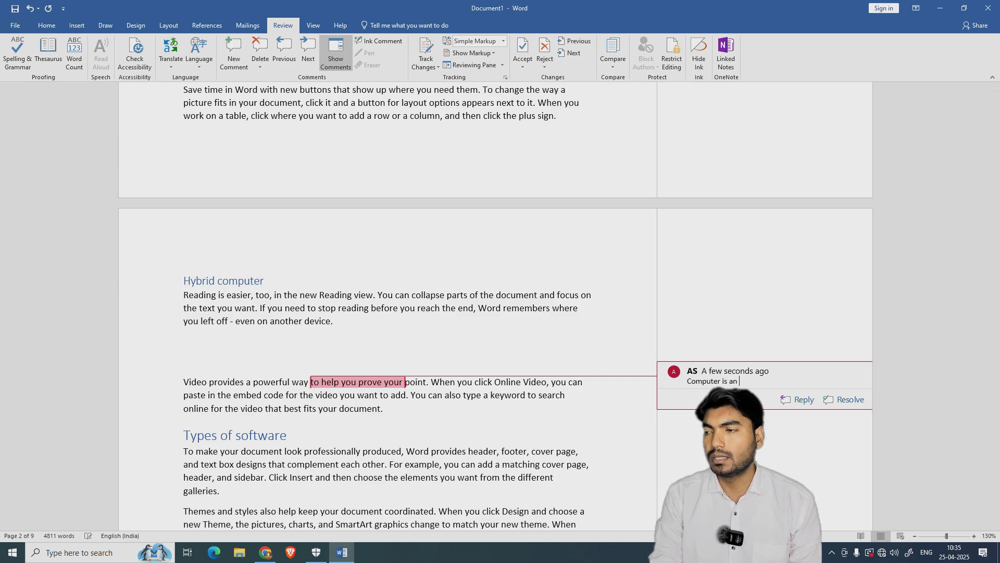
{"action": "type", "text": " elect"}
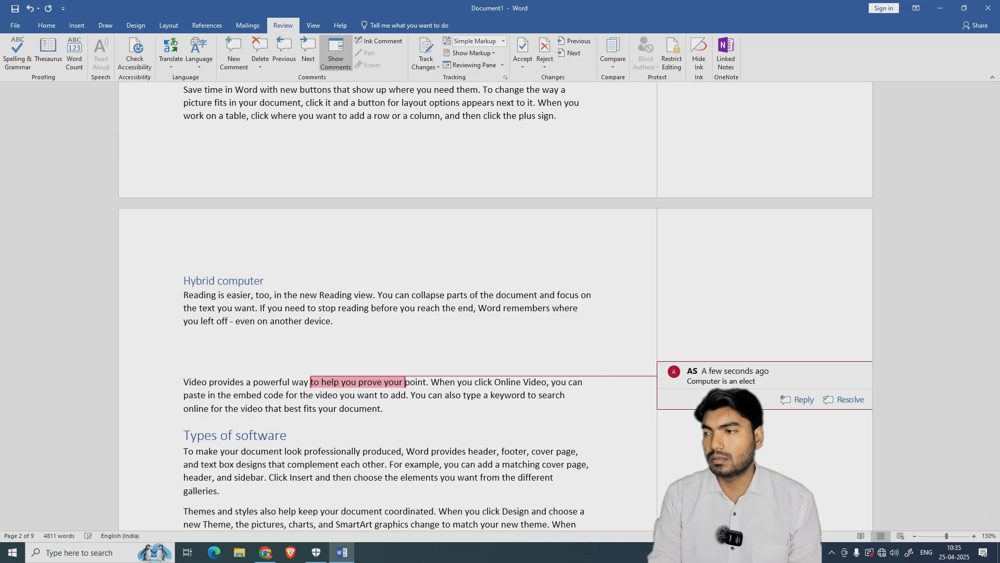
{"action": "type", "text": "roin device"}
{"action": "left_click", "coordinate": [770, 383]}
{"action": "key", "text": "BackSpace"}
{"action": "key", "text": "BackSpace"}
{"action": "type", "text": "nic"}
{"action": "left_click", "coordinate": [439, 427]}
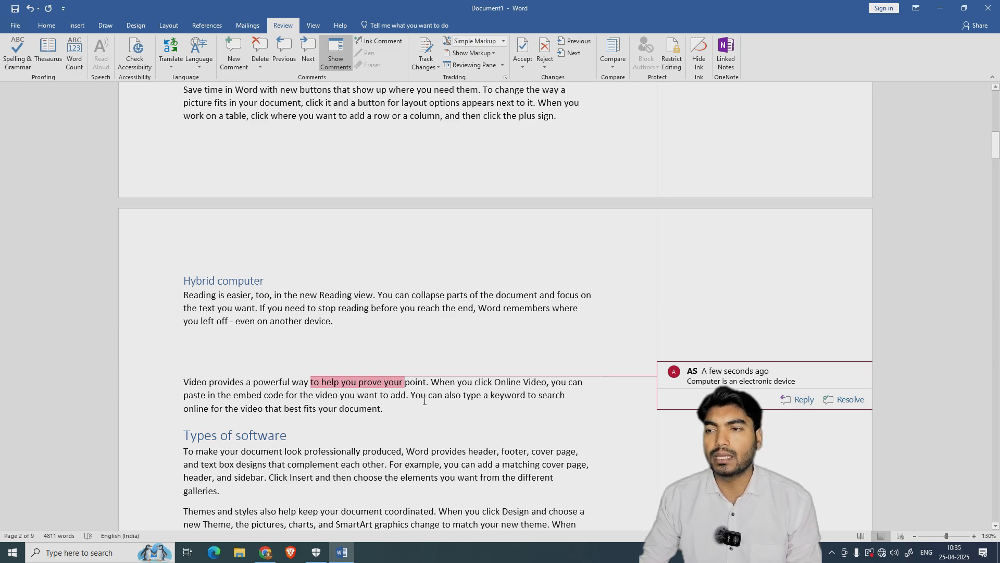
{"action": "left_click", "coordinate": [455, 434]}
{"action": "scroll", "coordinate": [451, 434], "scroll_direction": "up", "scroll_amount": 1}
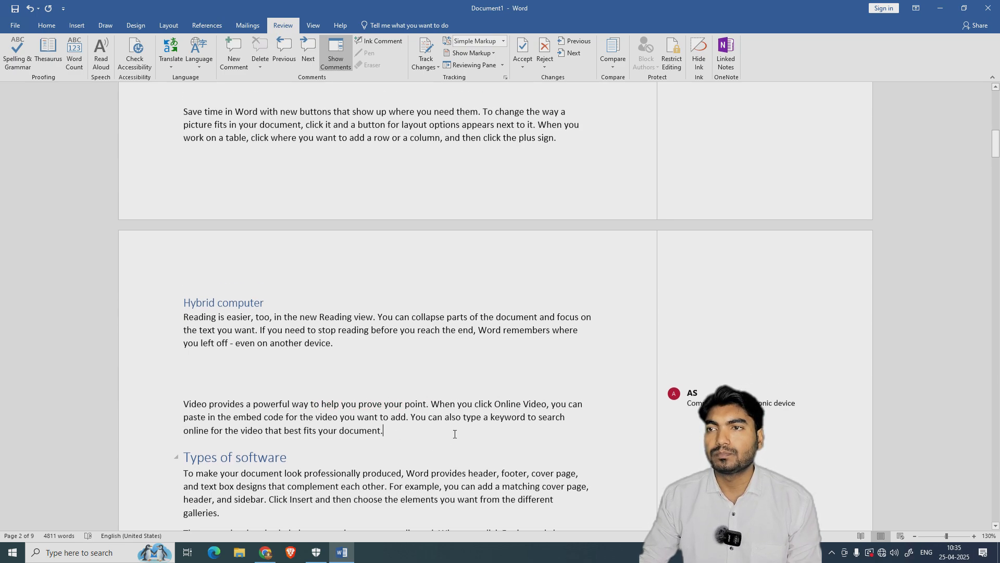
{"action": "scroll", "coordinate": [443, 434], "scroll_direction": "down", "scroll_amount": 1}
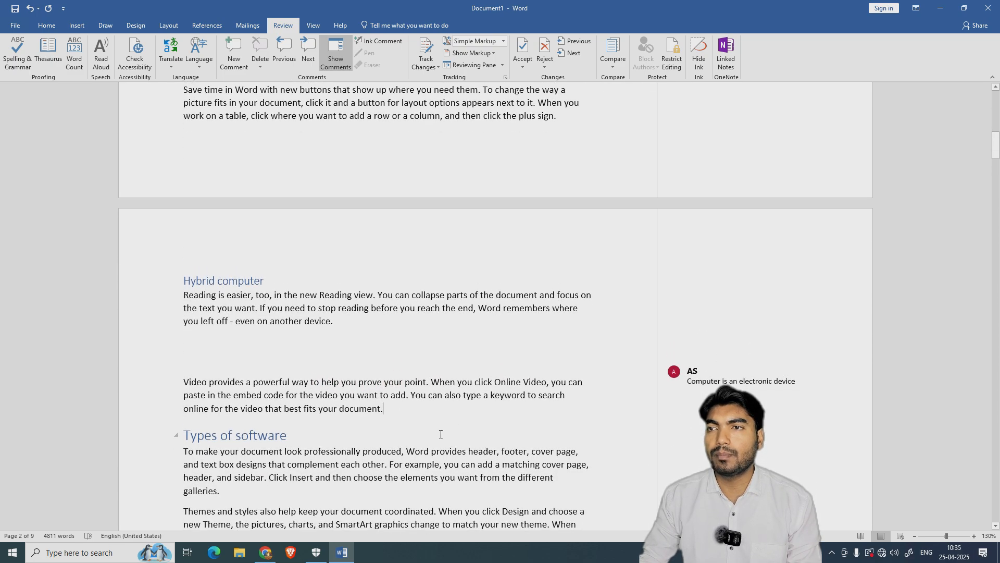
Step: Step back through the comments to the one on "professionally produced" and forward to the following comment
{"action": "left_click", "coordinate": [286, 63]}
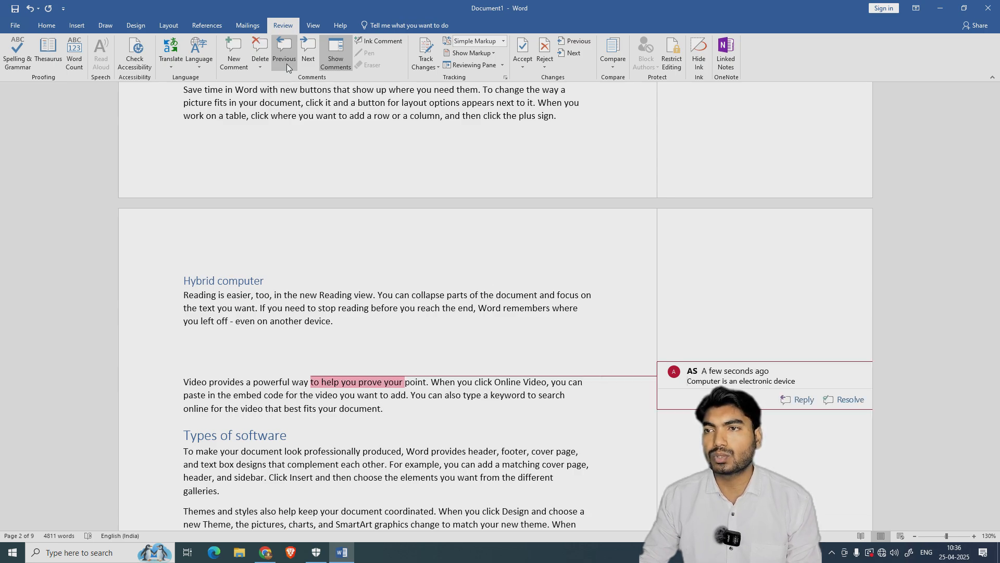
{"action": "left_click", "coordinate": [286, 64]}
{"action": "scroll", "coordinate": [665, 175], "scroll_direction": "up", "scroll_amount": 3}
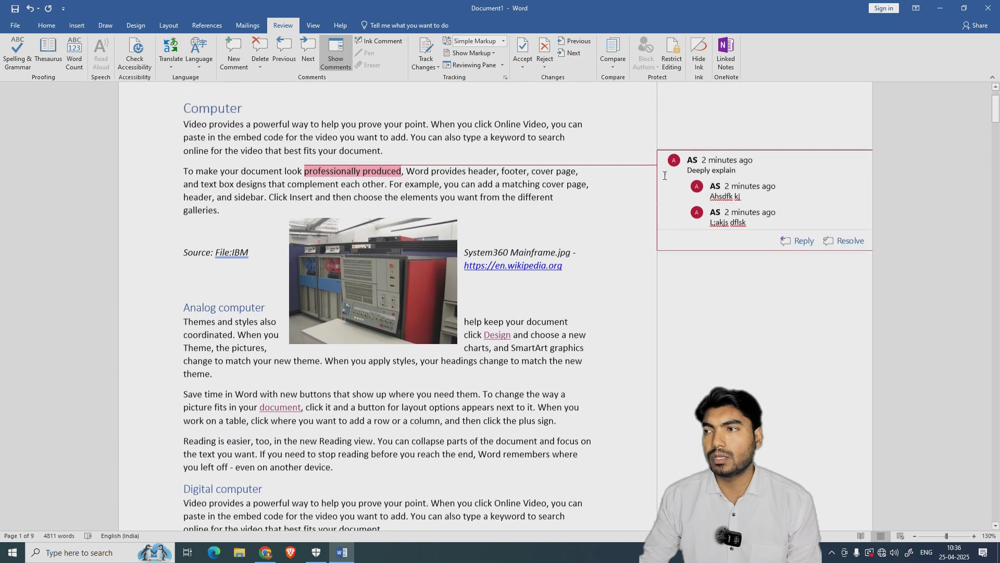
{"action": "left_click", "coordinate": [308, 48]}
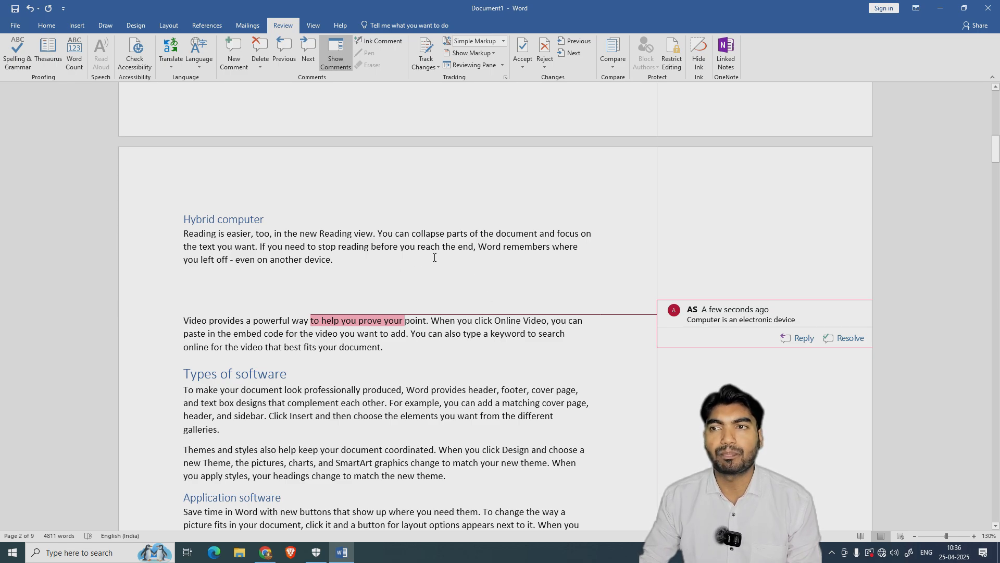
Step: Turn the comment display off, check the pages without it, and turn it back on
{"action": "left_click", "coordinate": [339, 63]}
{"action": "scroll", "coordinate": [471, 327], "scroll_direction": "up", "scroll_amount": 15}
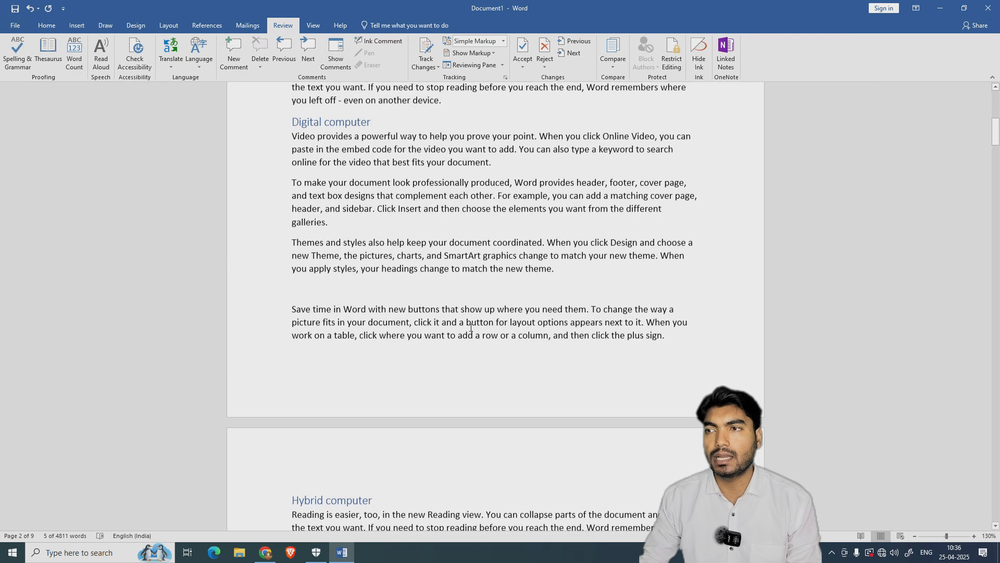
{"action": "left_click", "coordinate": [329, 48]}
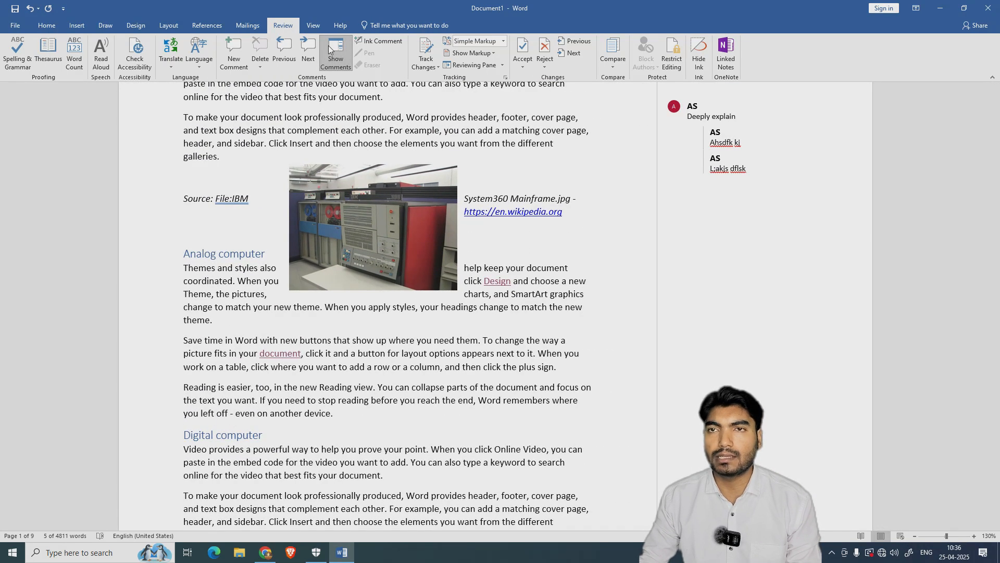
Step: Delete all comments in the document
{"action": "left_click", "coordinate": [326, 118]}
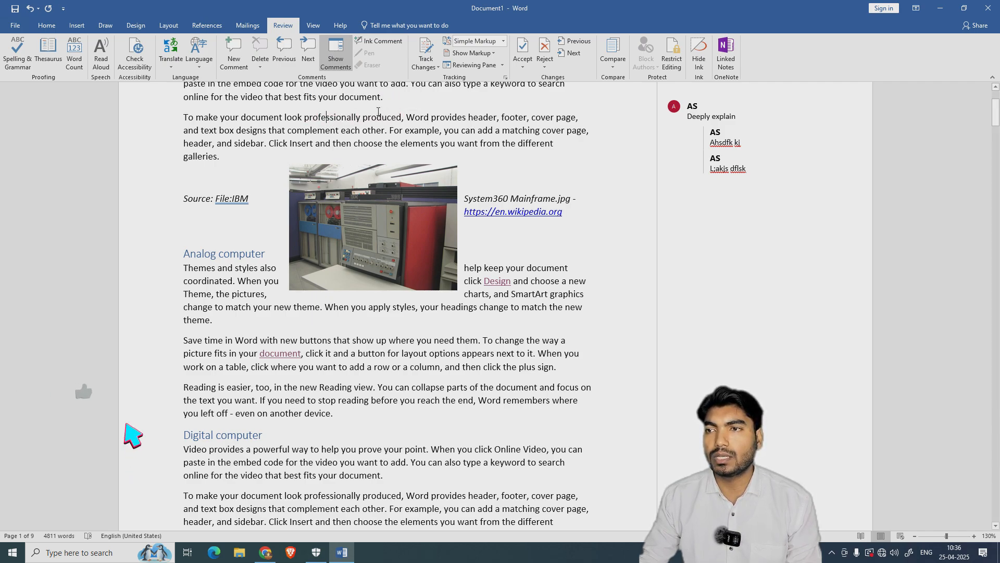
{"action": "left_click", "coordinate": [344, 97]}
{"action": "left_click", "coordinate": [374, 136]}
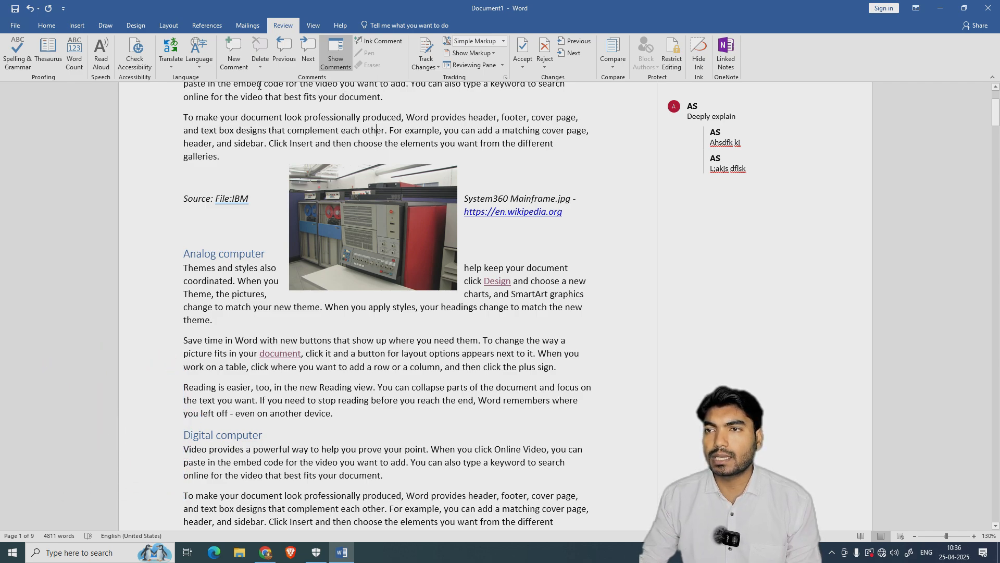
{"action": "left_click", "coordinate": [262, 70]}
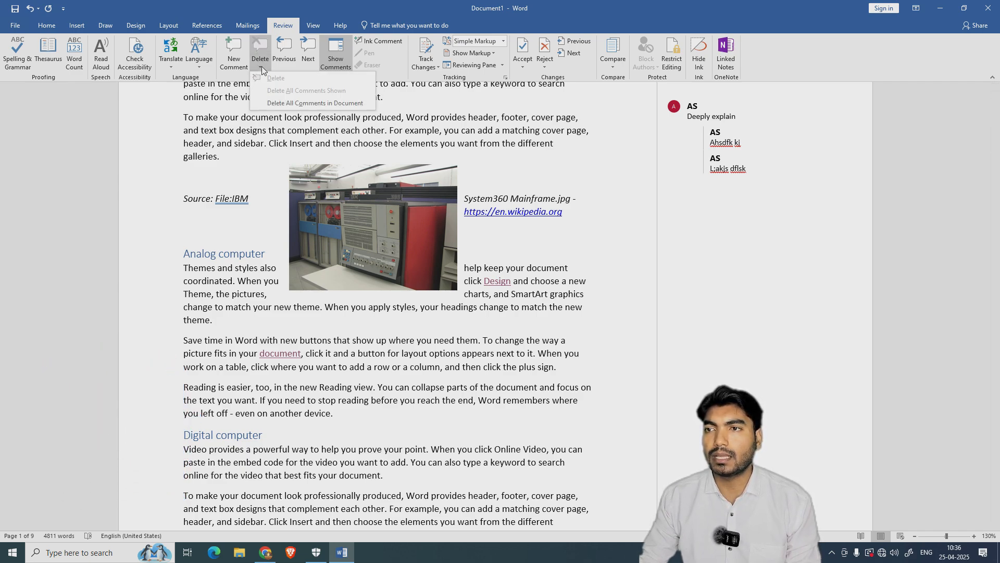
{"action": "left_click", "coordinate": [339, 104]}
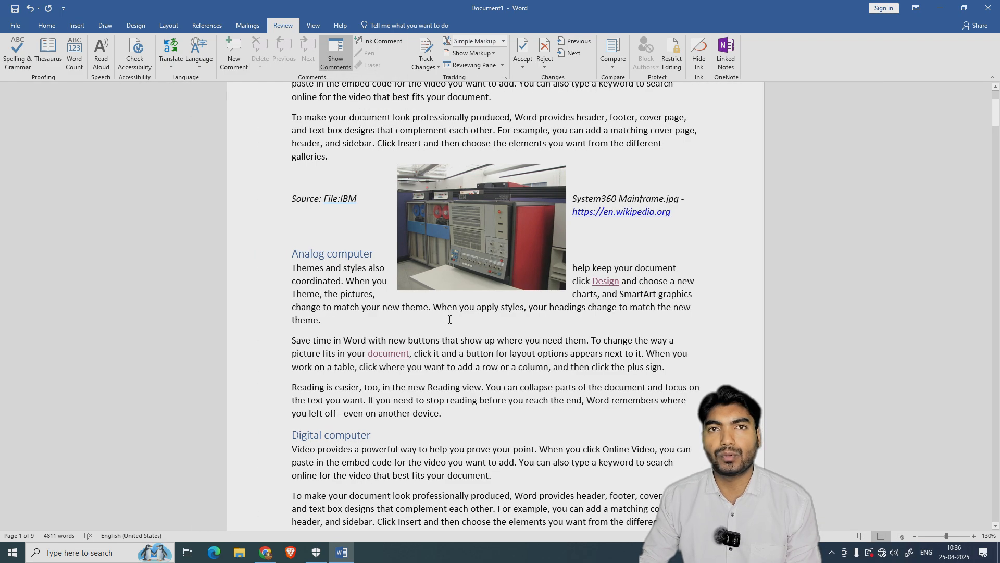
{"action": "scroll", "coordinate": [450, 319], "scroll_direction": "up", "scroll_amount": 3}
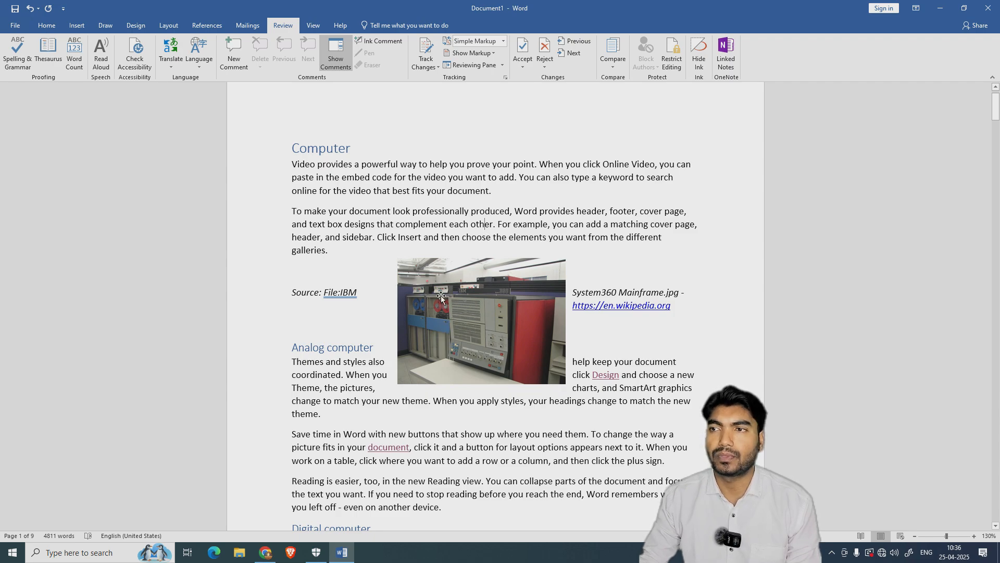
{"action": "left_click", "coordinate": [68, 22]}
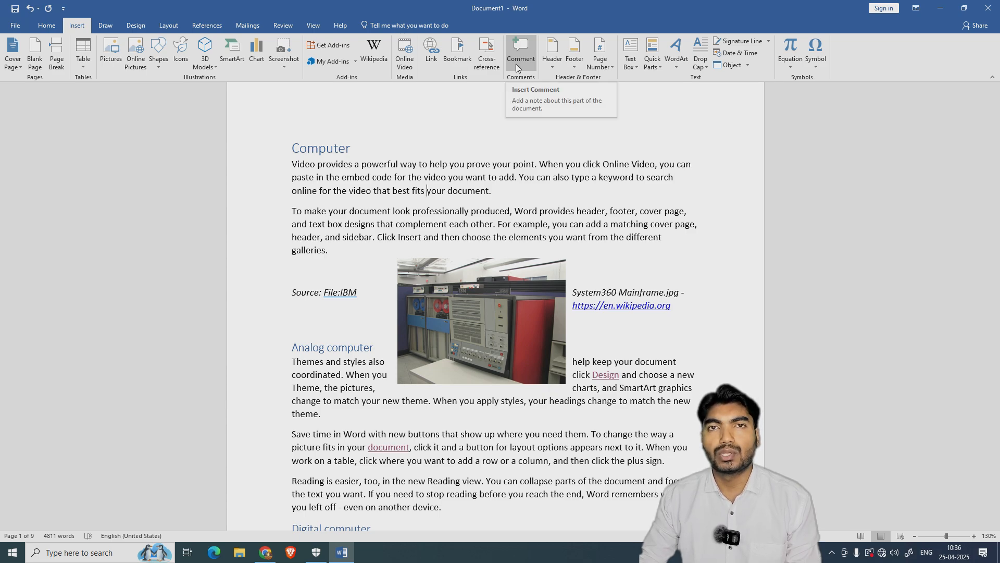
{"action": "left_click", "coordinate": [282, 26]}
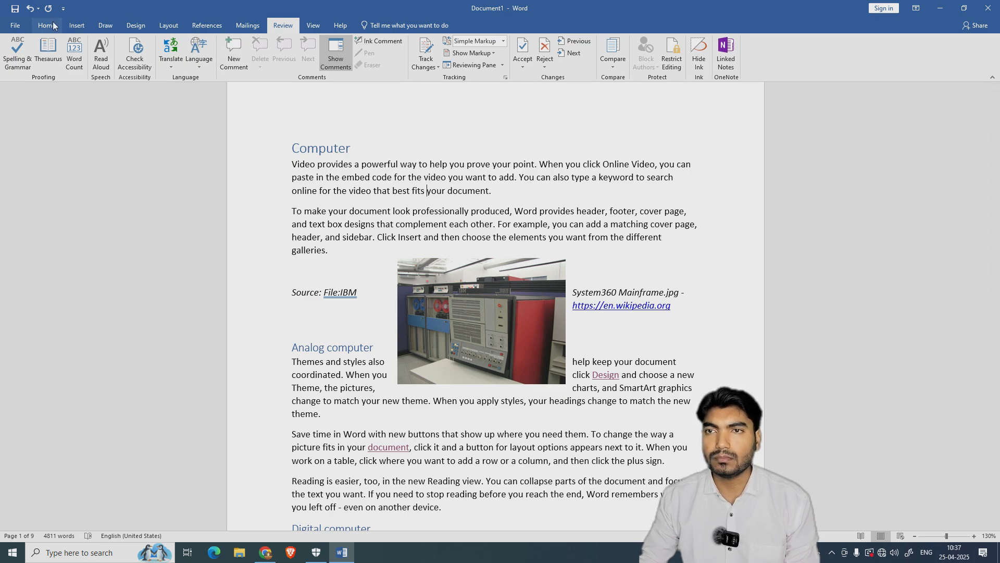
Step: Insert the built-in Facet (Even Page) header in the document
{"action": "key", "text": "alt+n"}
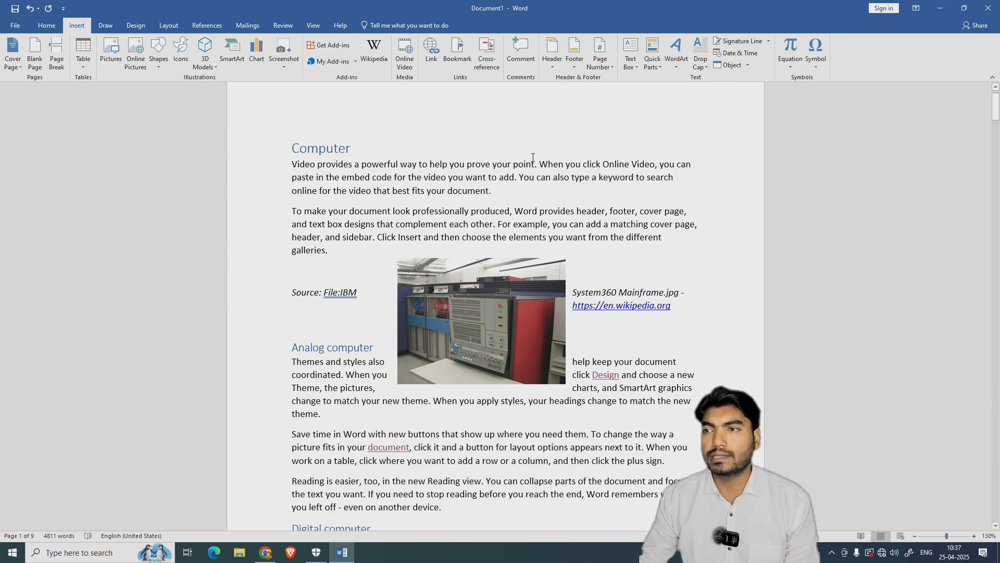
{"action": "left_click", "coordinate": [915, 536]}
{"action": "left_click", "coordinate": [915, 537]}
{"action": "left_click", "coordinate": [915, 537]}
{"action": "left_click", "coordinate": [915, 536]}
{"action": "left_click", "coordinate": [914, 536]}
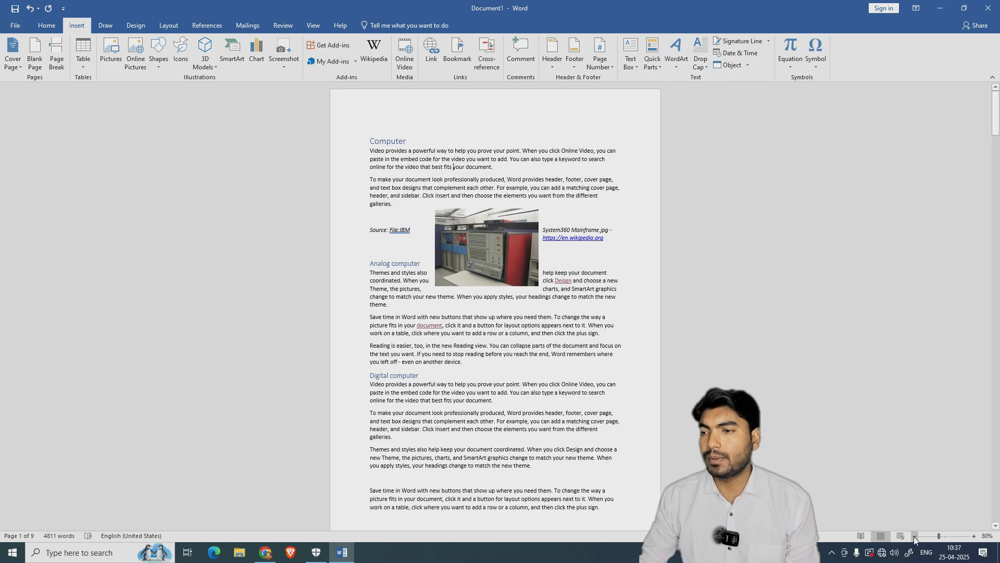
{"action": "left_click", "coordinate": [915, 536]}
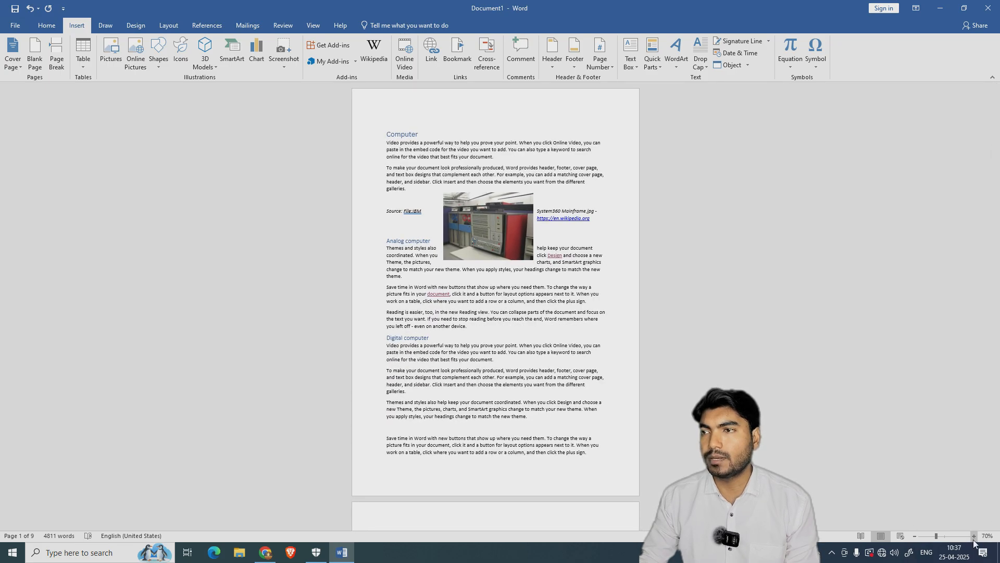
{"action": "left_click", "coordinate": [974, 537]}
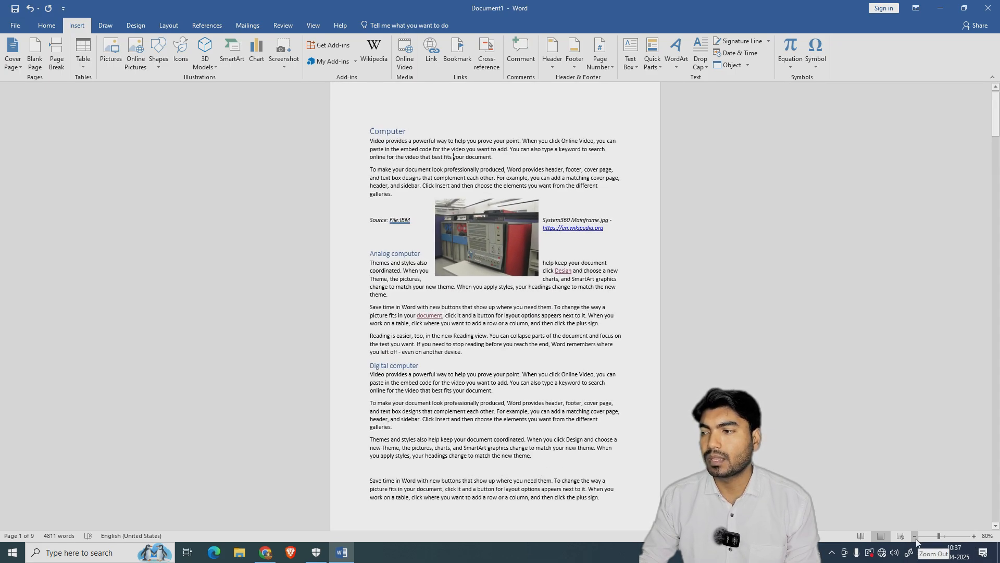
{"action": "left_click", "coordinate": [915, 537]}
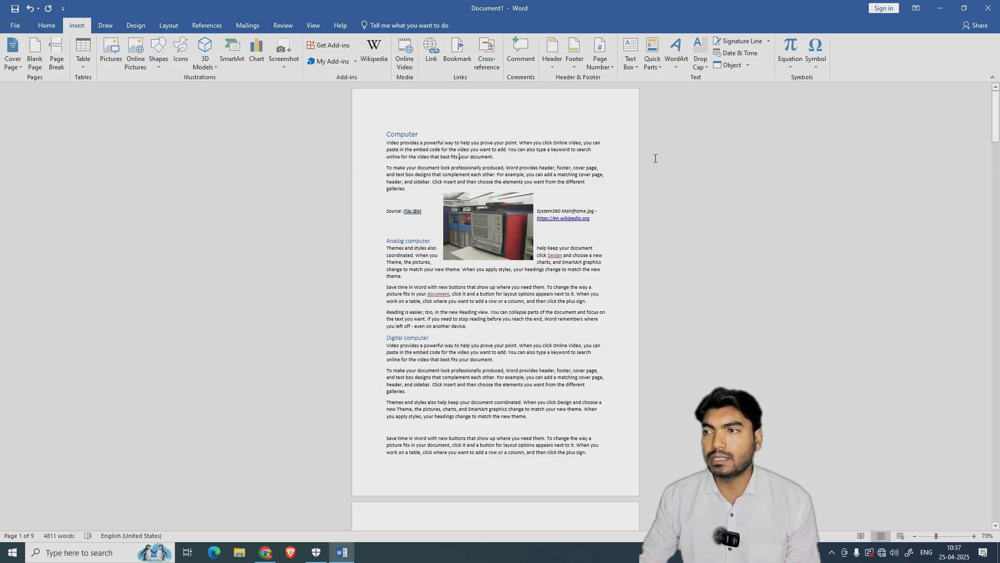
{"action": "left_click", "coordinate": [385, 177]}
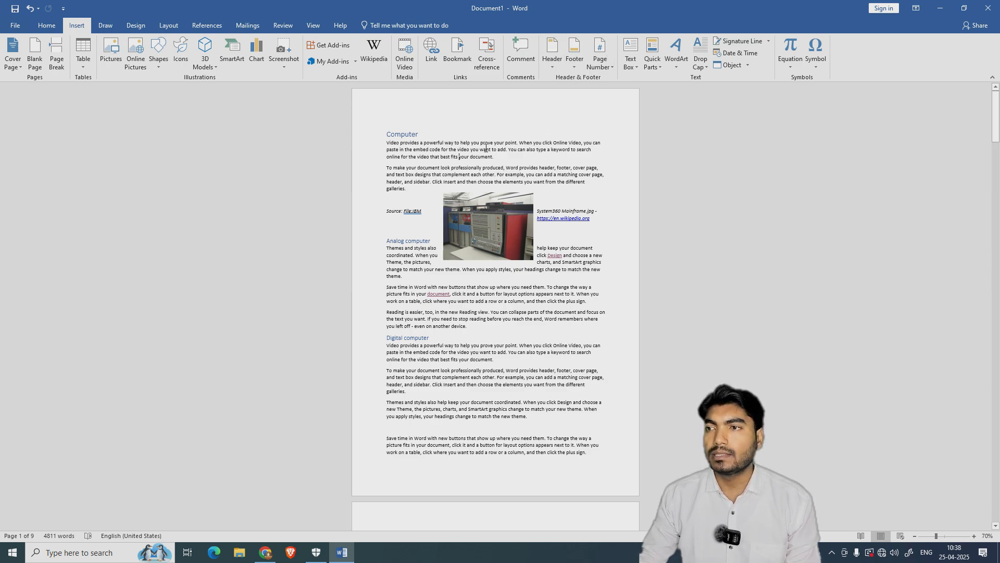
{"action": "left_click", "coordinate": [553, 70]}
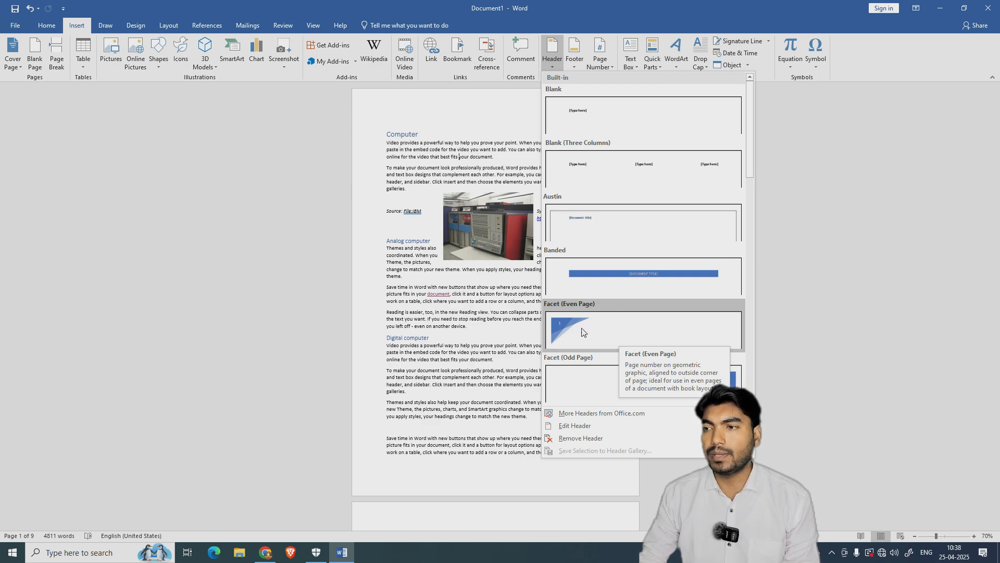
{"action": "left_click", "coordinate": [620, 329]}
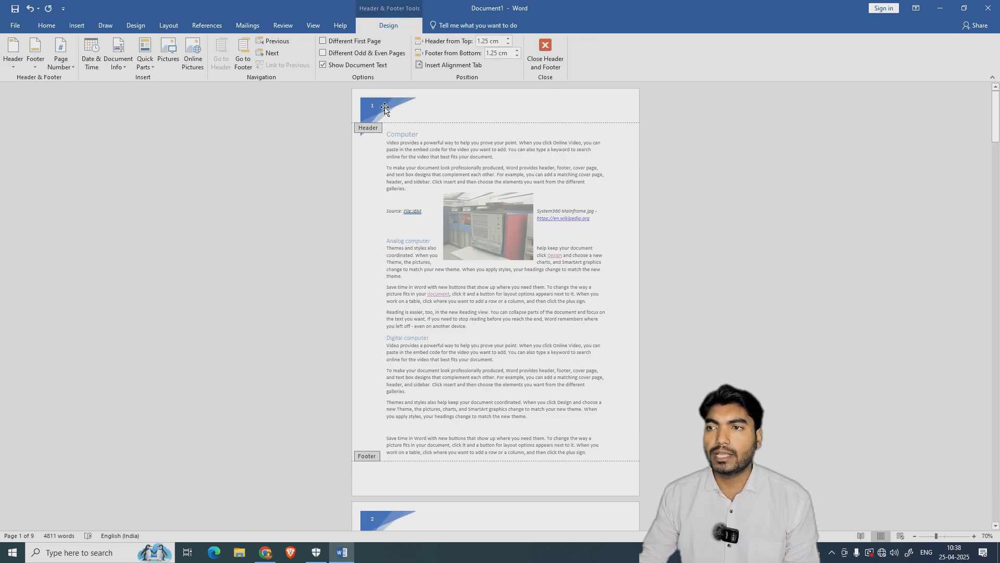
Step: Close header editing and check the page-numbered header across the first few pages
{"action": "left_click", "coordinate": [377, 105]}
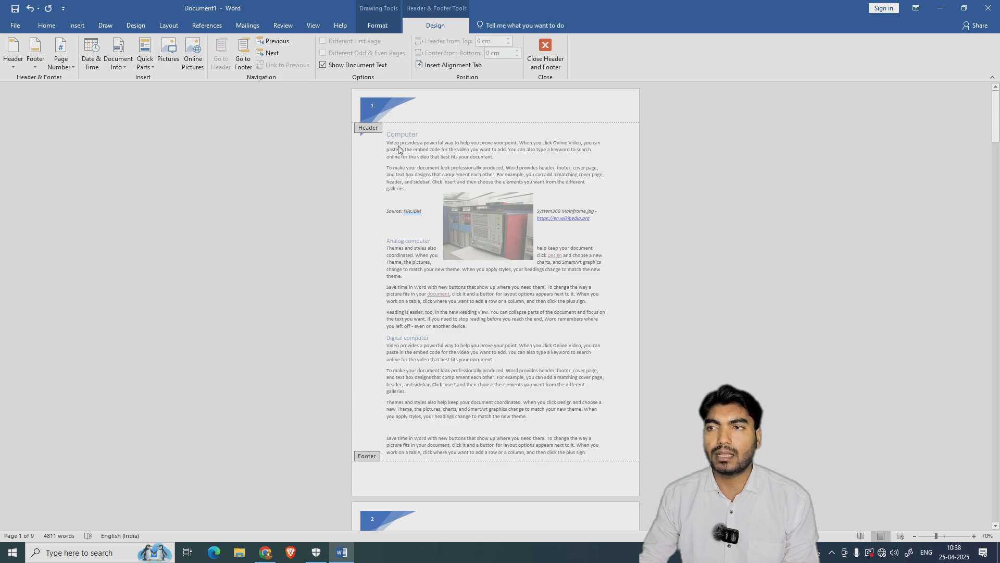
{"action": "scroll", "coordinate": [439, 264], "scroll_direction": "down", "scroll_amount": 10}
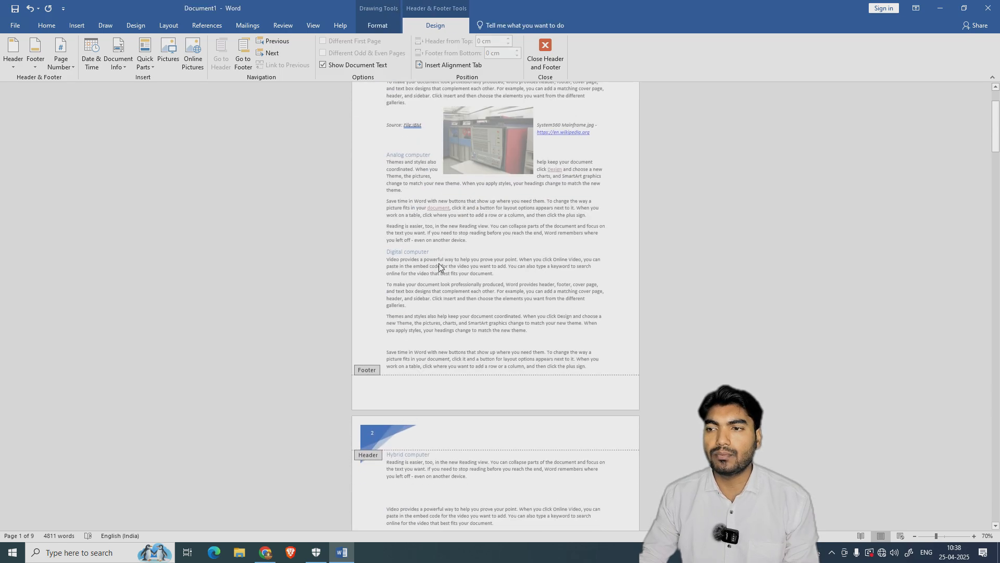
{"action": "scroll", "coordinate": [386, 233], "scroll_direction": "down", "scroll_amount": 6}
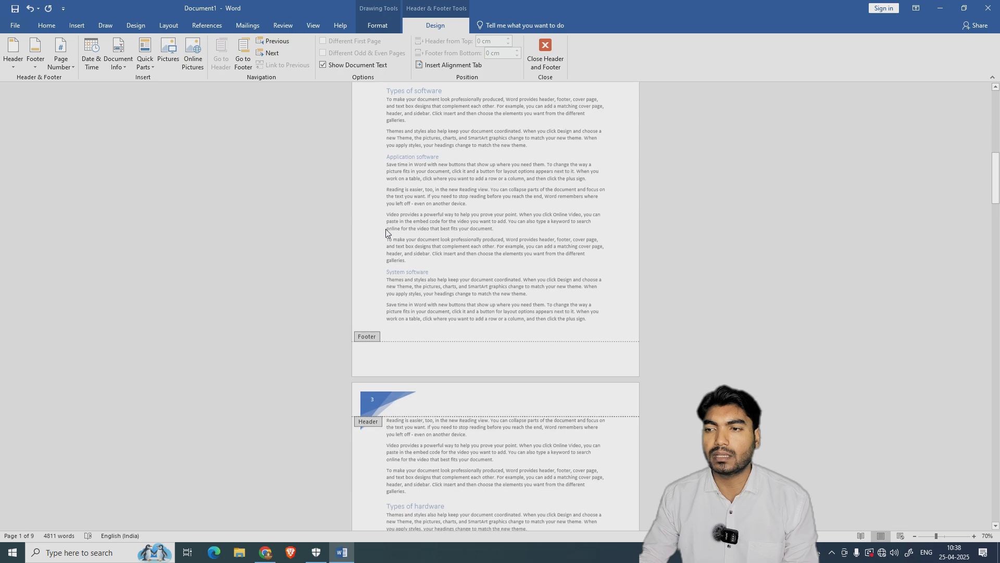
{"action": "scroll", "coordinate": [388, 236], "scroll_direction": "up", "scroll_amount": 4}
{"action": "scroll", "coordinate": [389, 237], "scroll_direction": "up", "scroll_amount": 13}
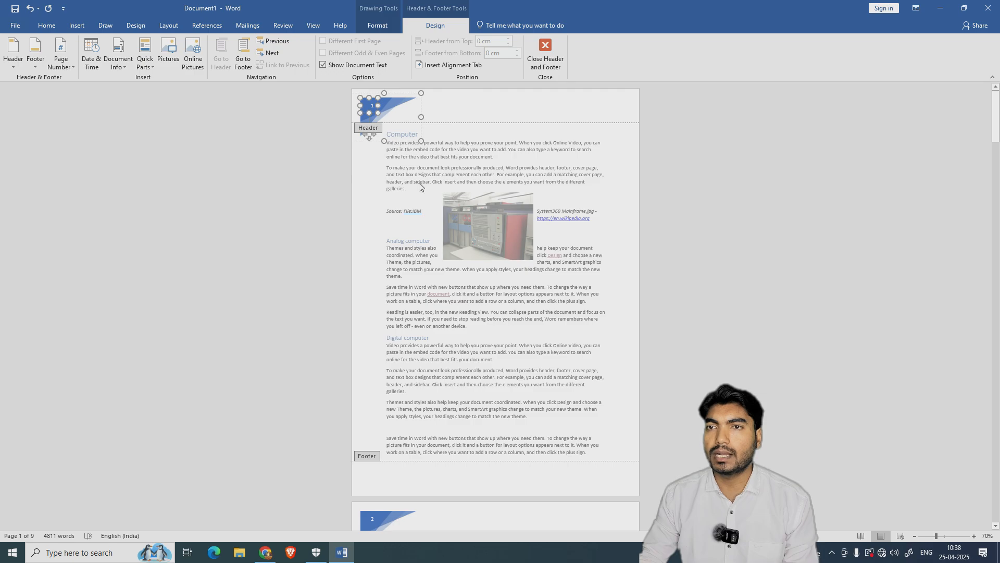
{"action": "left_click", "coordinate": [543, 61]}
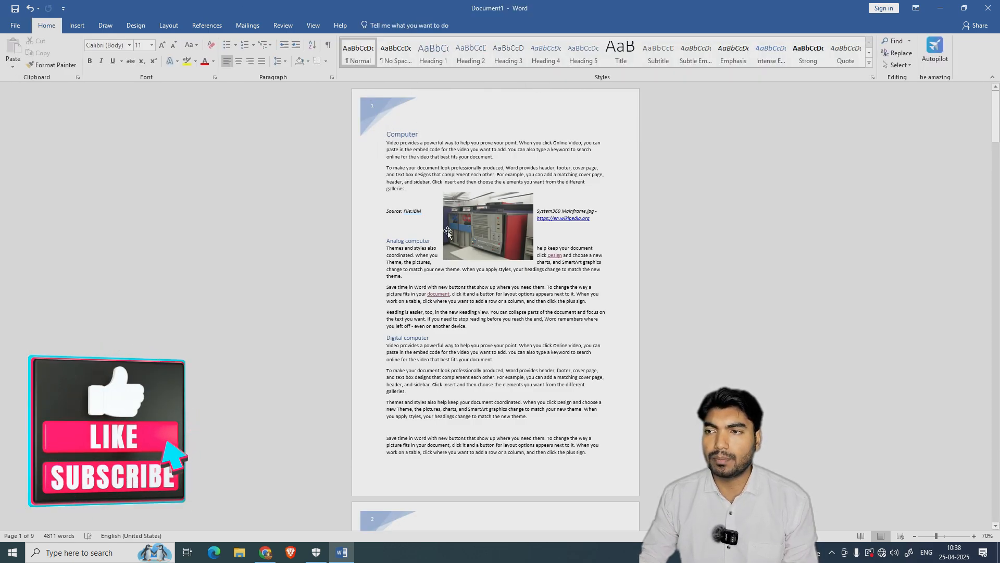
{"action": "scroll", "coordinate": [460, 250], "scroll_direction": "down", "scroll_amount": 15}
{"action": "scroll", "coordinate": [459, 250], "scroll_direction": "down", "scroll_amount": 14}
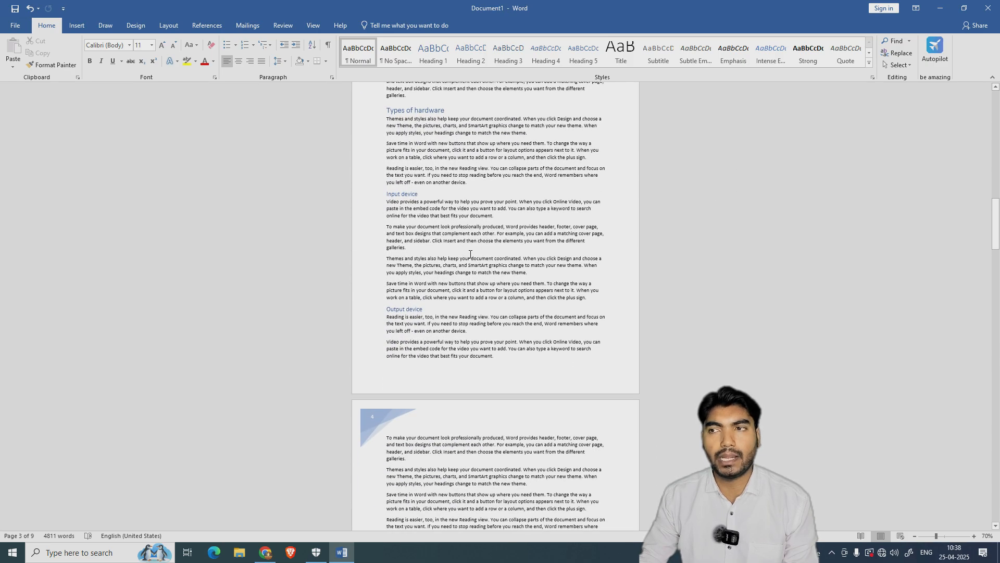
{"action": "left_click_drag", "start_coordinate": [996, 222], "coordinate": [996, 90]}
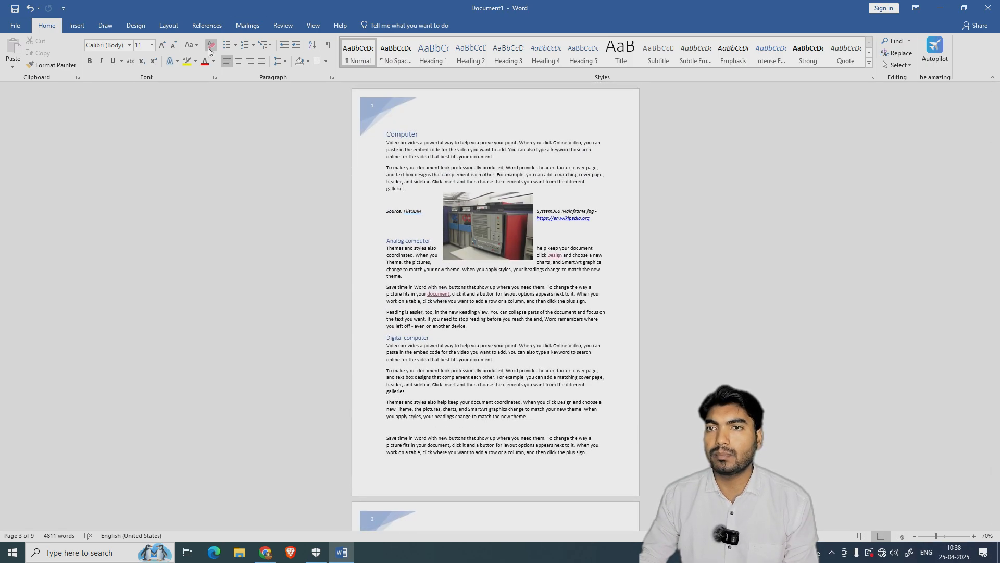
Step: Insert the built-in Blank (Three Columns) footer in the document
{"action": "left_click", "coordinate": [78, 26]}
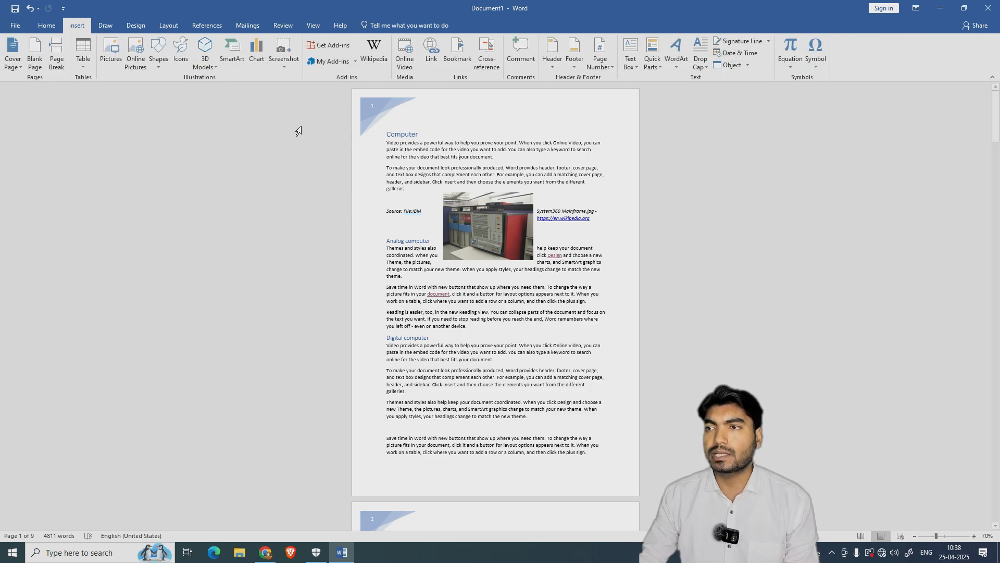
{"action": "left_click", "coordinate": [574, 66]}
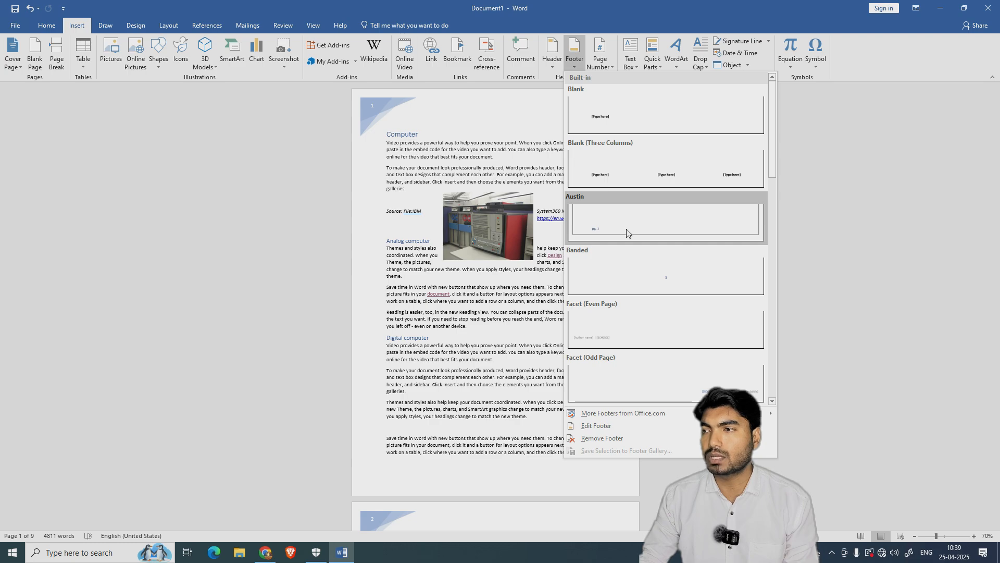
{"action": "left_click", "coordinate": [620, 169]}
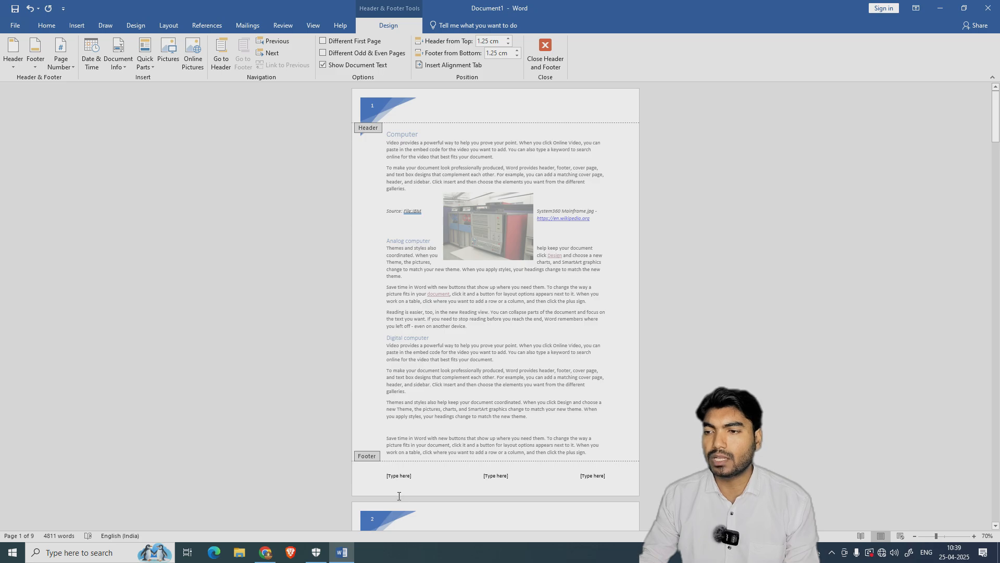
Step: Replace the first footer placeholder on page 1 with the text "PDF"
{"action": "scroll", "coordinate": [411, 469], "scroll_direction": "down", "scroll_amount": 3}
{"action": "scroll", "coordinate": [404, 475], "scroll_direction": "down", "scroll_amount": 1}
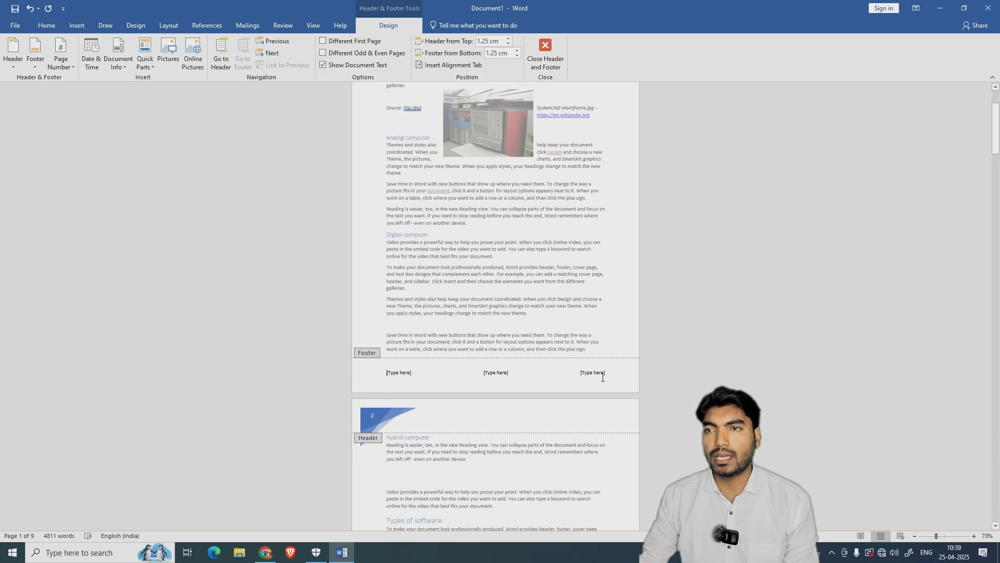
{"action": "left_click", "coordinate": [403, 372]}
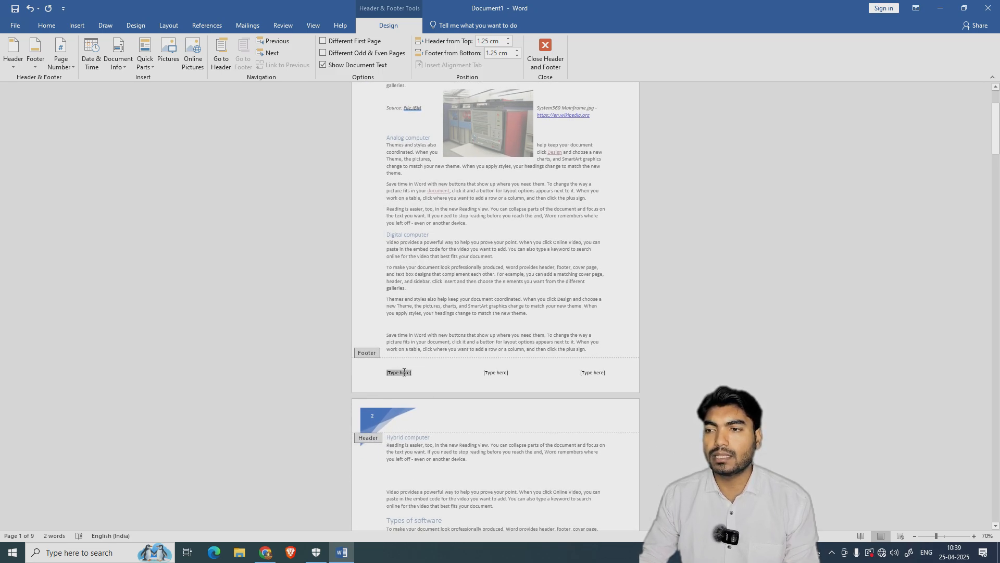
{"action": "type", "text": "pdf"}
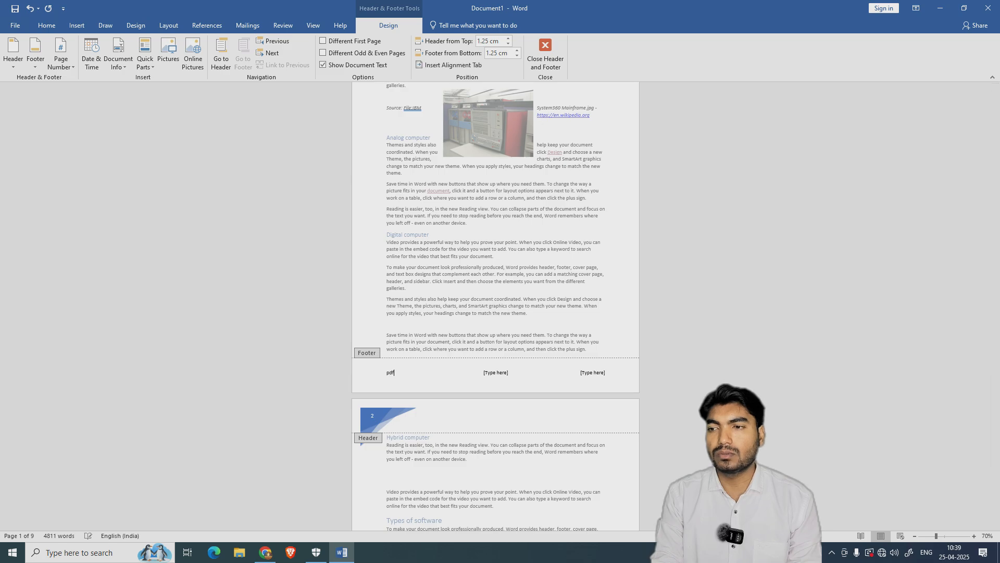
{"action": "type", "text": "DF"}
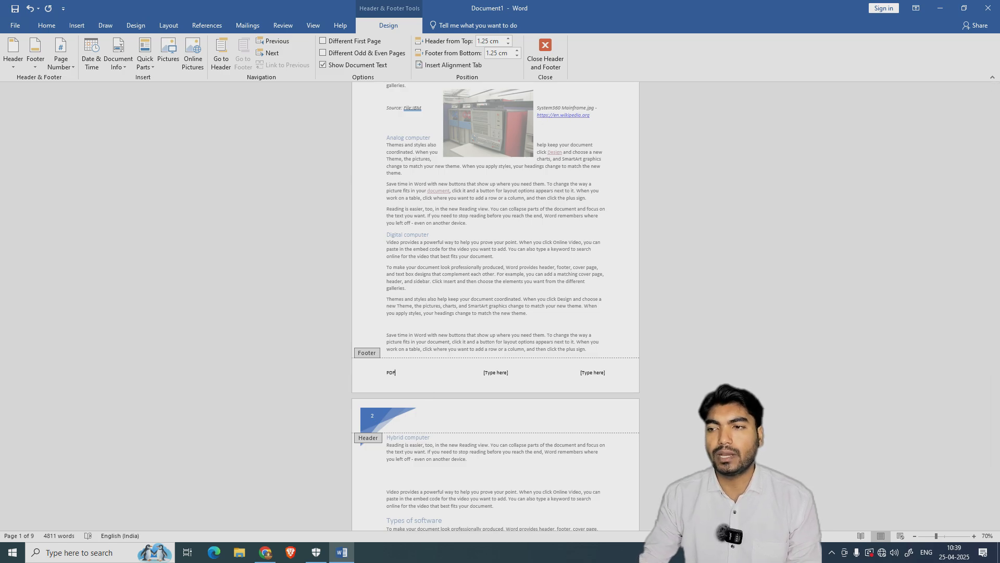
Step: Replace the middle footer placeholder with the date in the "25 April 2025" format
{"action": "scroll", "coordinate": [422, 390], "scroll_direction": "up", "scroll_amount": 6}
{"action": "scroll", "coordinate": [422, 390], "scroll_direction": "up", "scroll_amount": 3}
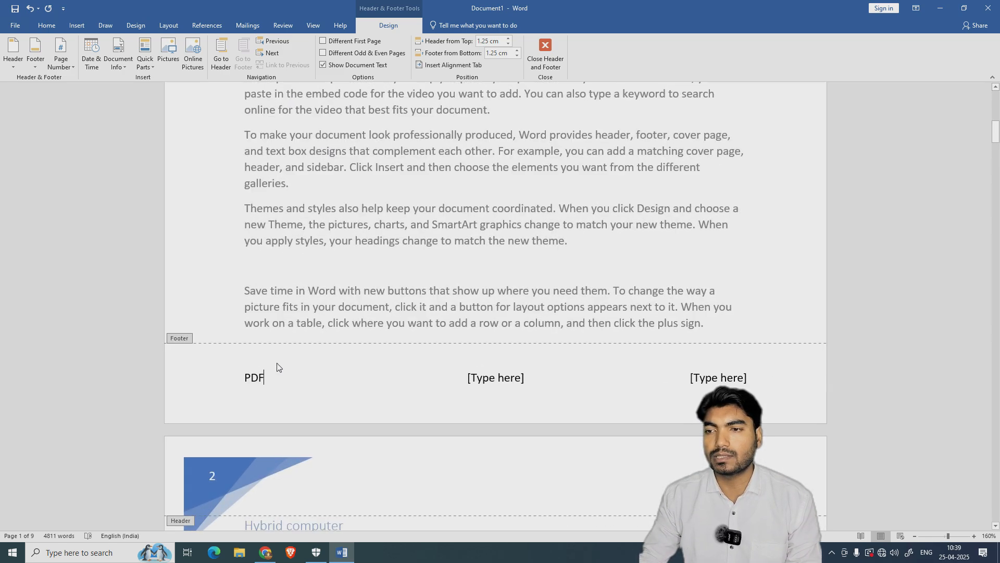
{"action": "left_click", "coordinate": [500, 376]}
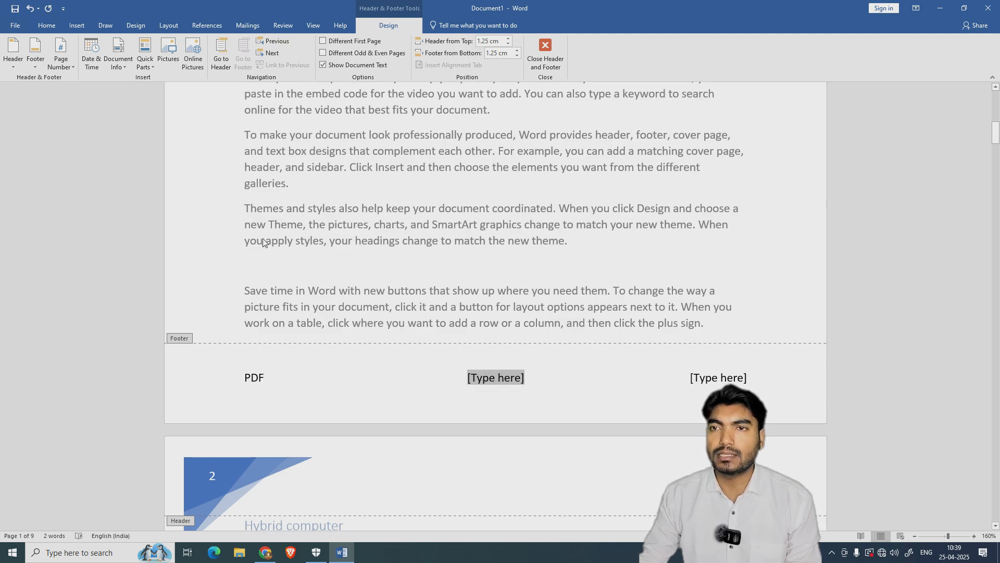
{"action": "left_click", "coordinate": [95, 66]}
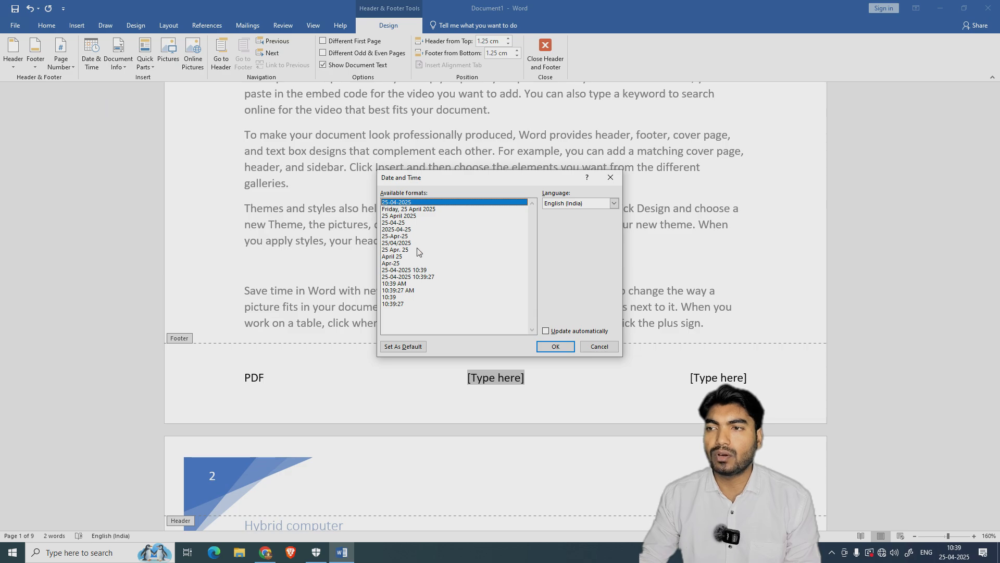
{"action": "left_click", "coordinate": [412, 217]}
{"action": "left_click", "coordinate": [555, 347]}
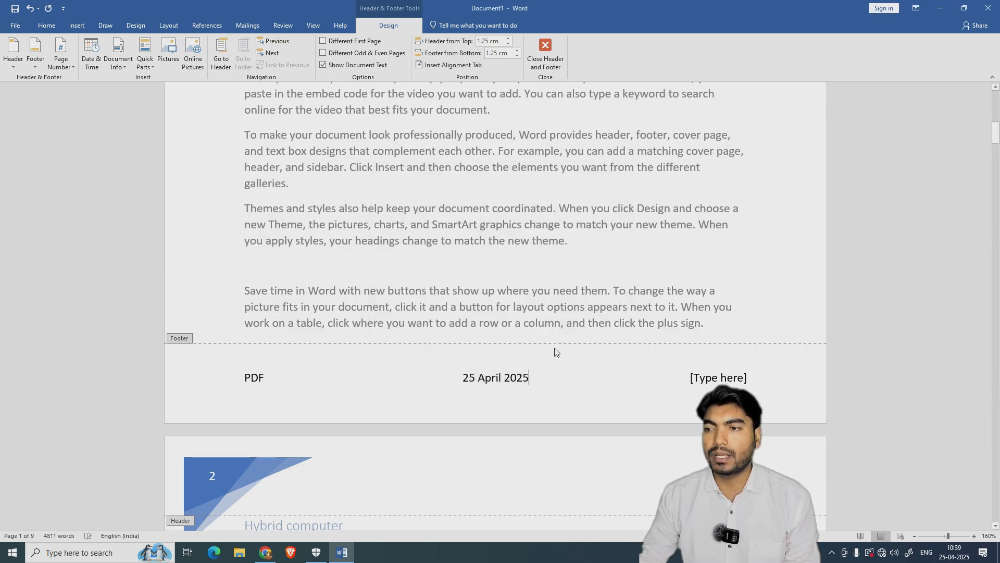
Step: Replace the last footer placeholder with an Accent Bar 1 page number at the current position
{"action": "left_click", "coordinate": [742, 383]}
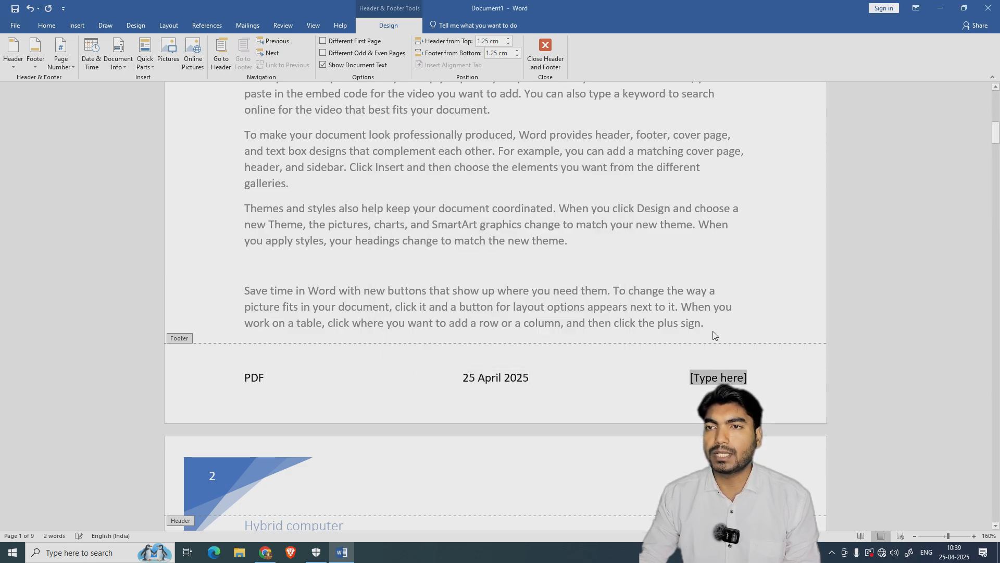
{"action": "left_click", "coordinate": [59, 62]}
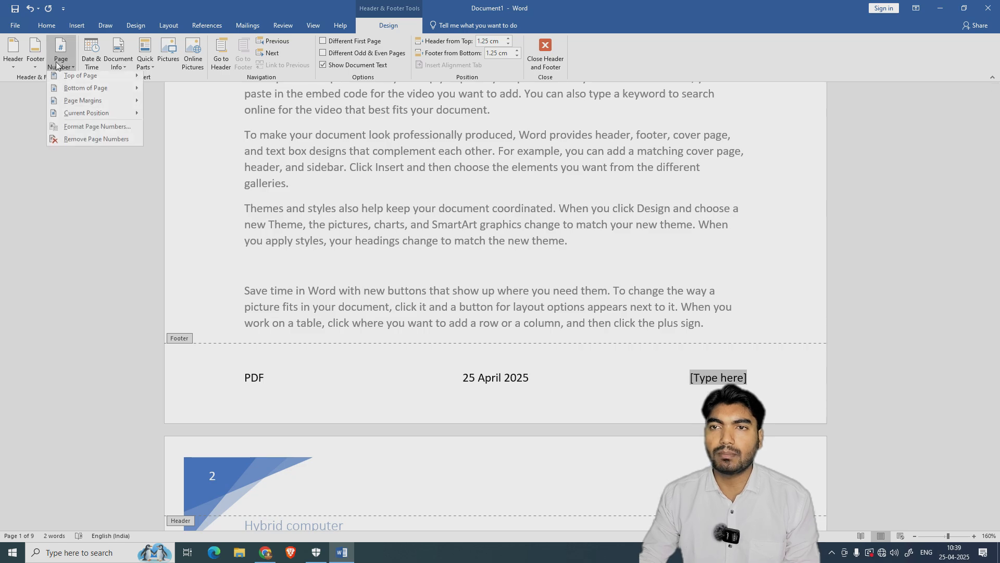
{"action": "mouse_move", "coordinate": [73, 116]}
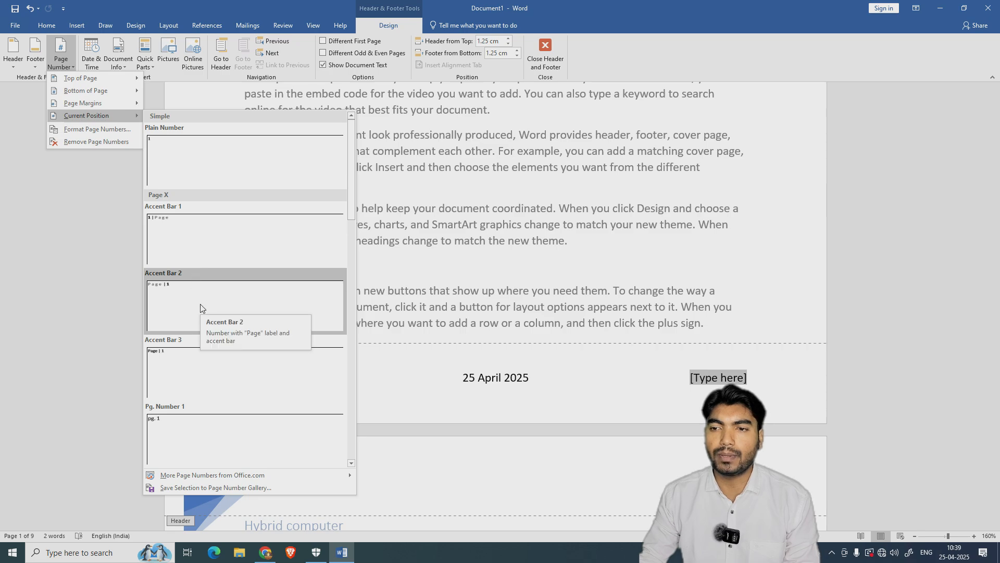
{"action": "left_click", "coordinate": [191, 235]}
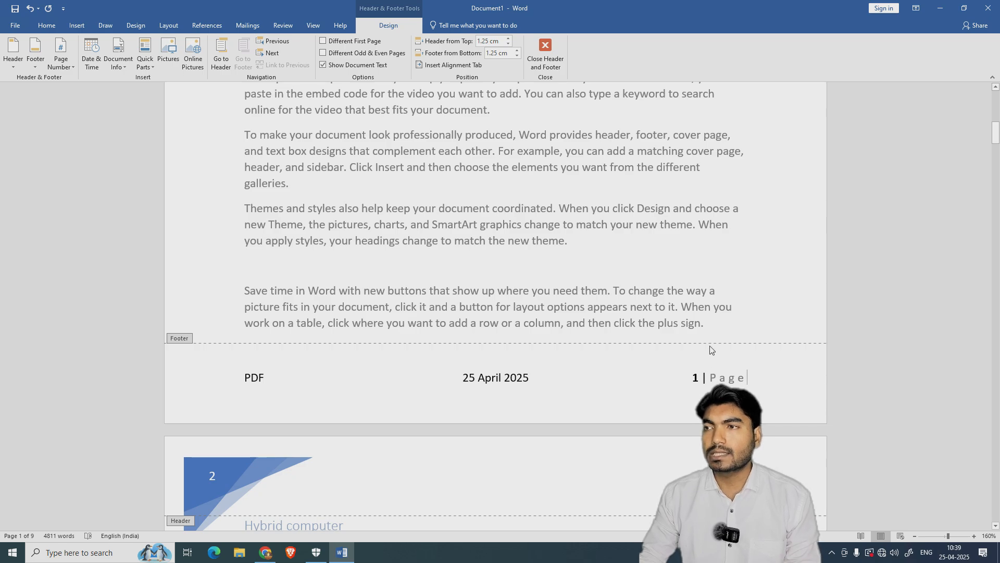
Step: Close footer editing and check the text, date and page number in the footers of the following pages
{"action": "left_click", "coordinate": [545, 57]}
{"action": "scroll", "coordinate": [554, 295], "scroll_direction": "down", "scroll_amount": 10}
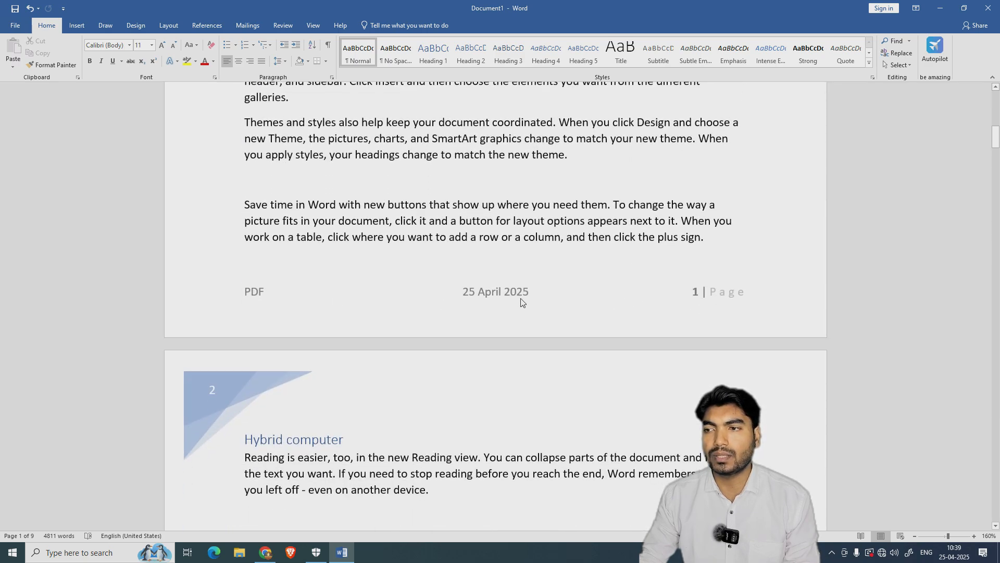
{"action": "scroll", "coordinate": [743, 310], "scroll_direction": "down", "scroll_amount": 15}
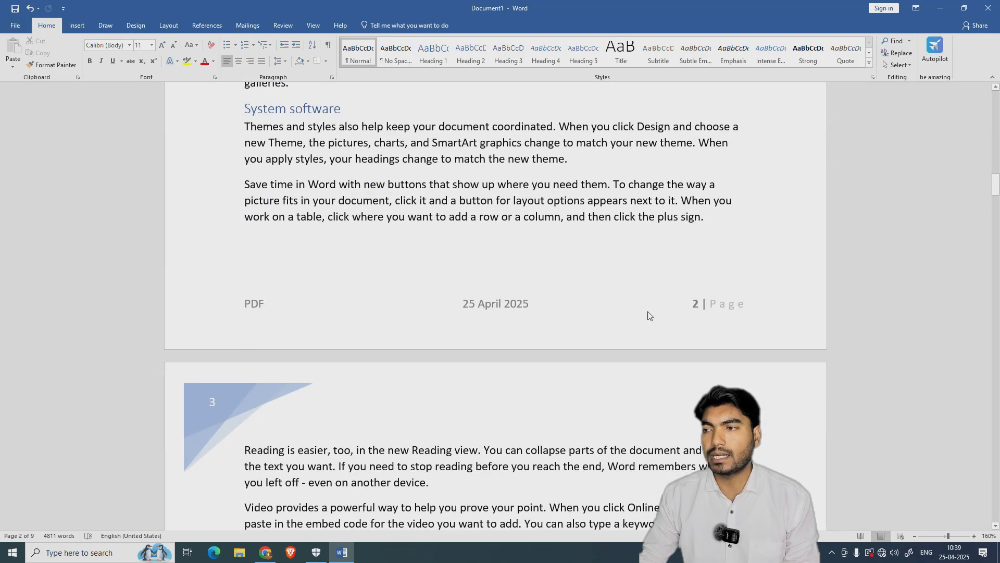
{"action": "scroll", "coordinate": [672, 320], "scroll_direction": "down", "scroll_amount": 15}
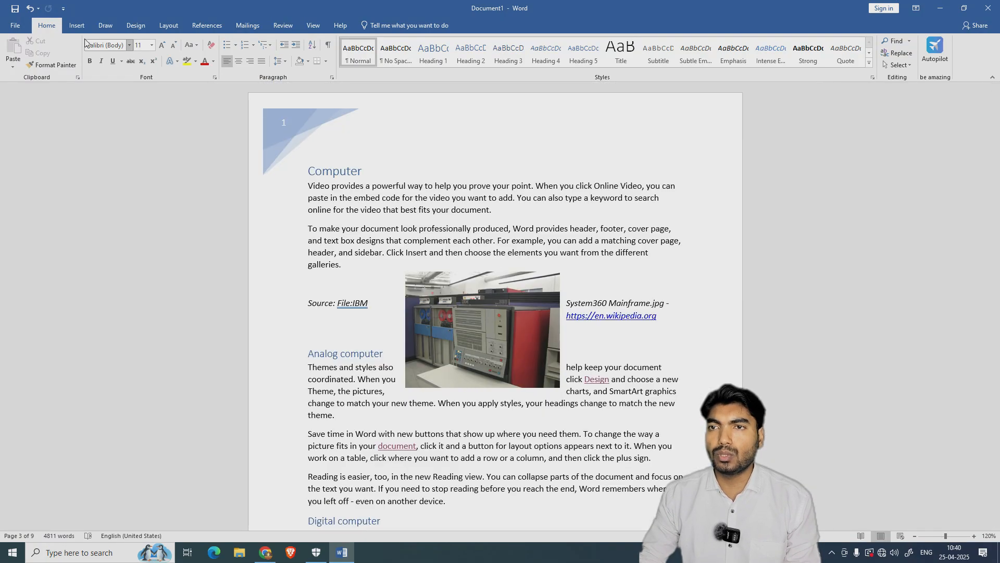
{"action": "left_click", "coordinate": [77, 25]}
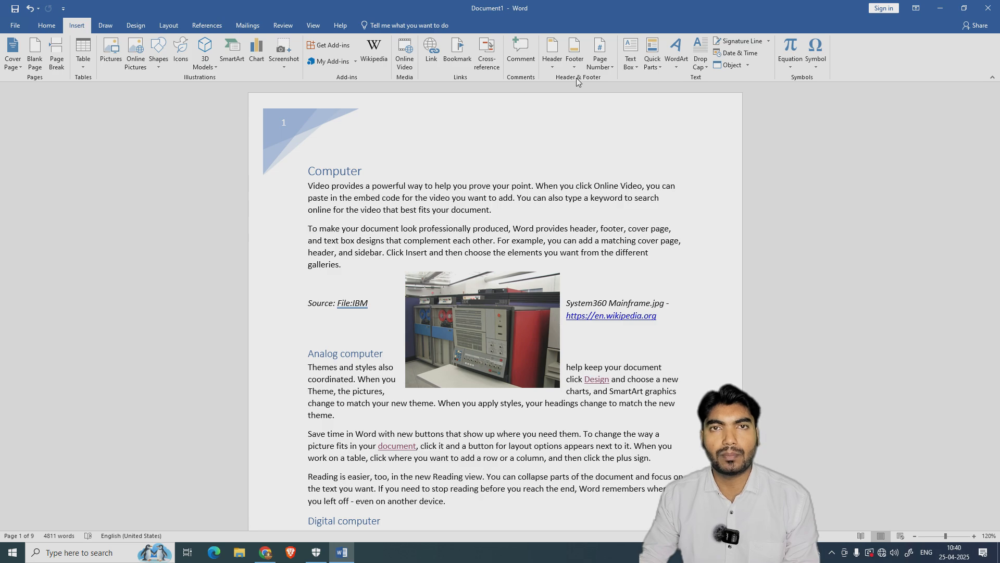
{"action": "key", "text": "Up"}
{"action": "key", "text": "Up"}
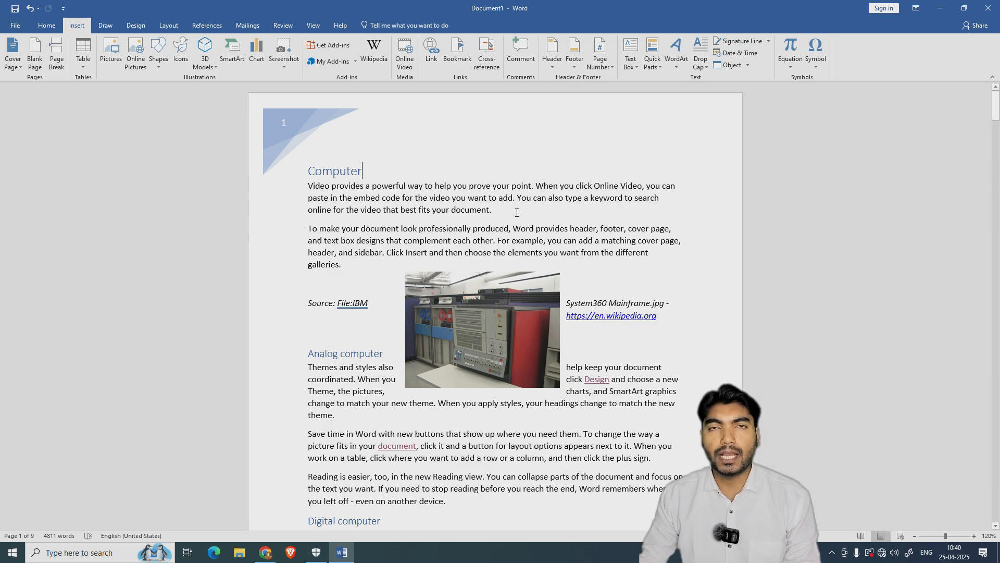